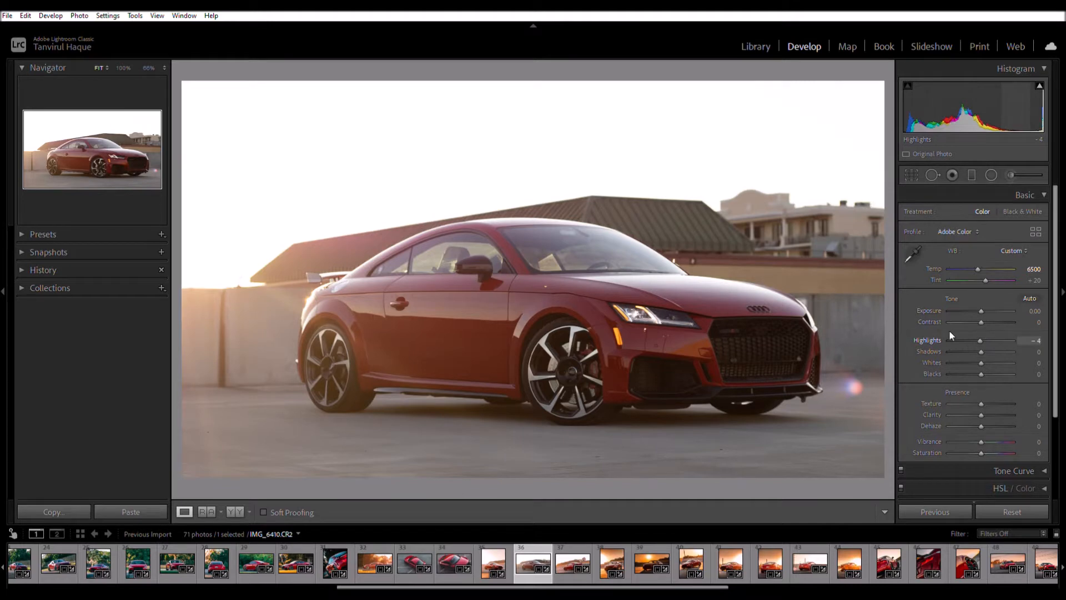
- Lower the photo's Highlights to -100 and raise its Shadows to +100
{"action": "left_click_drag", "start_coordinate": [949, 330], "coordinate": [911, 331]}
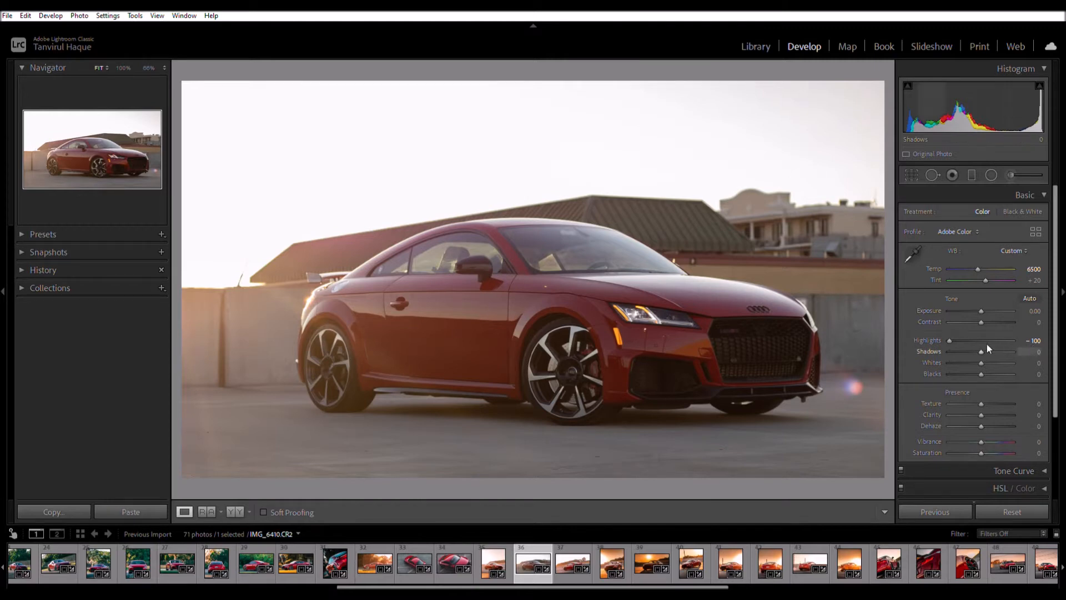
{"action": "left_click_drag", "start_coordinate": [981, 342], "coordinate": [1015, 341]}
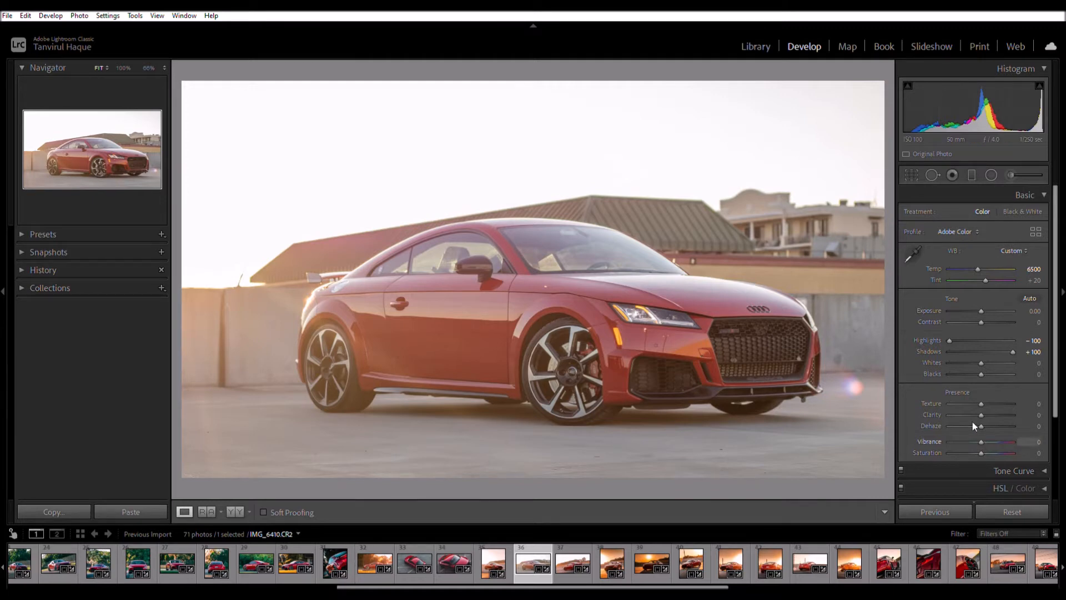
- Set the photo's Clarity to +30 and Dehaze to +20
{"action": "left_click", "coordinate": [1039, 413]}
{"action": "type", "text": "30"}
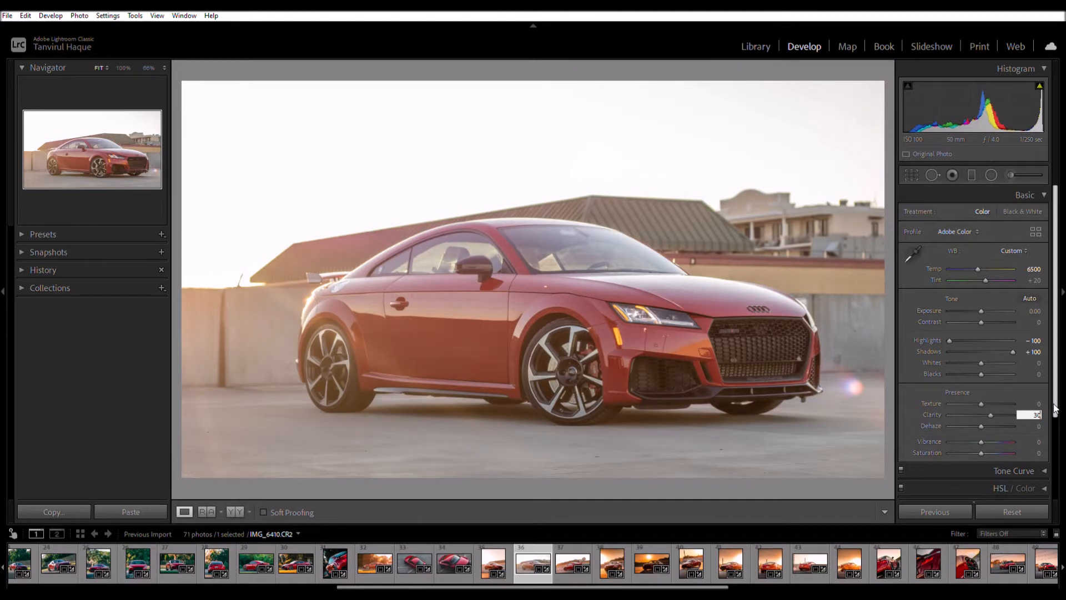
{"action": "key", "text": "Return"}
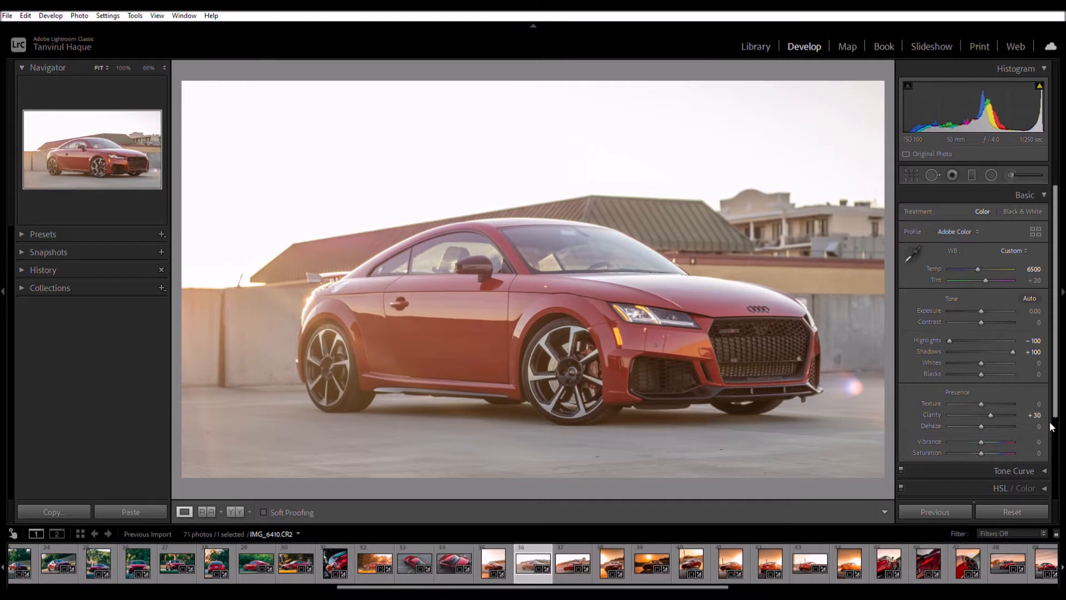
{"action": "left_click", "coordinate": [1039, 426]}
{"action": "type", "text": "20"}
{"action": "key", "text": "Return"}
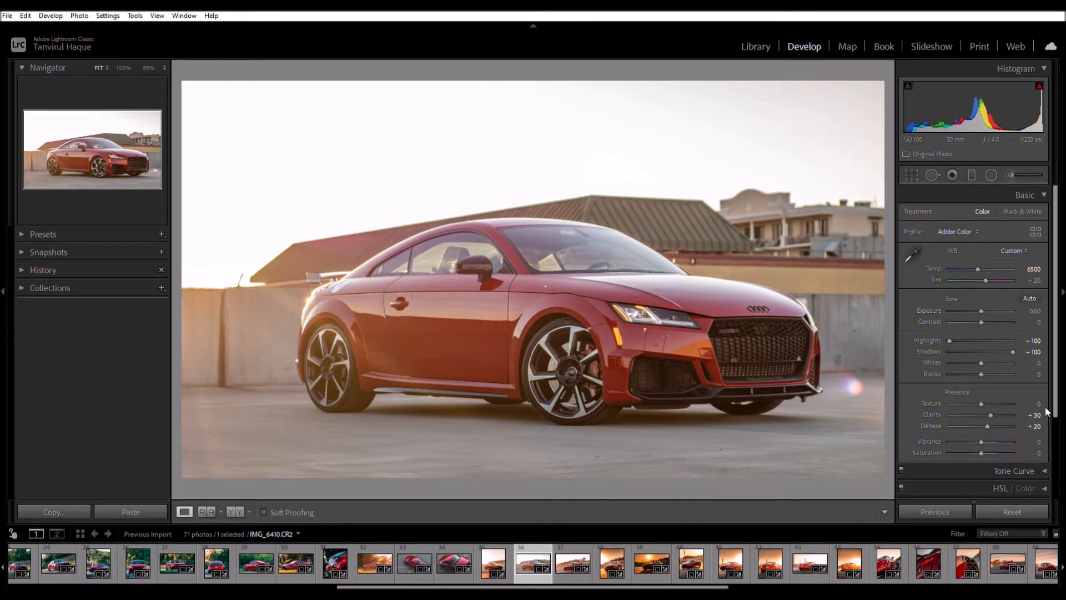
- Compare the photo with Dehaze at 0, and restore Dehaze to +20
{"action": "left_click", "coordinate": [1036, 425]}
{"action": "type", "text": "0"}
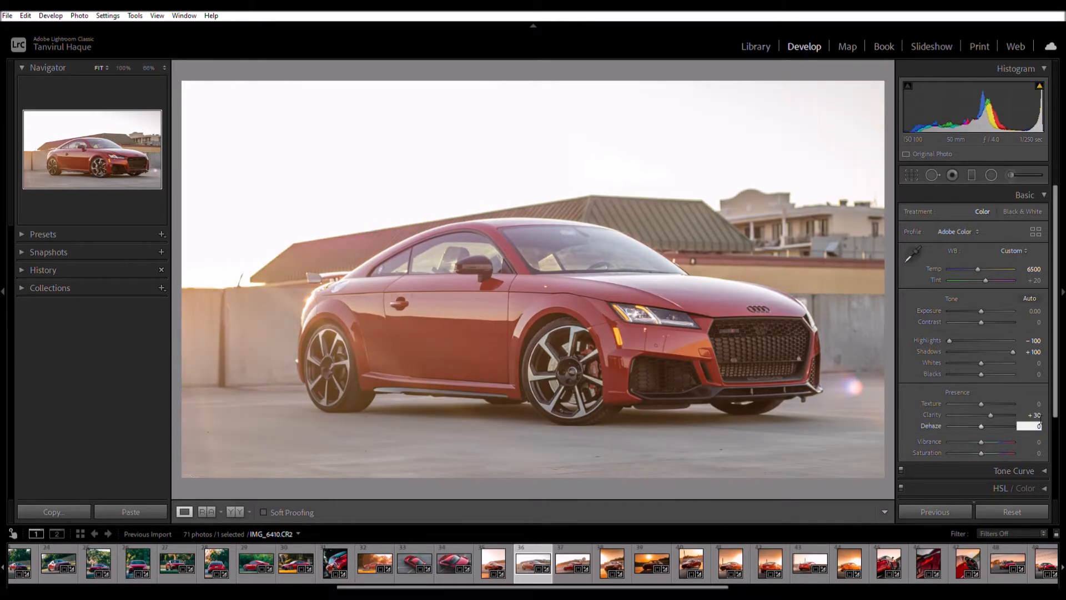
{"action": "type", "text": "20"}
{"action": "key", "text": "Return"}
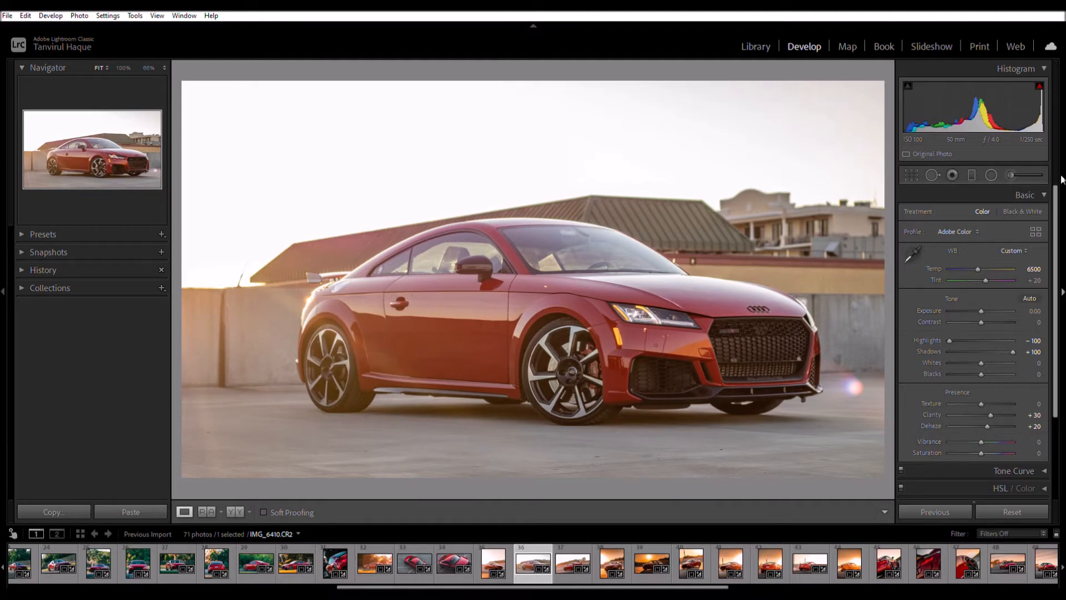
- Open the Tone Curve adjustments, try lowering the curve's midpoint to an output of 115, and remove that point
{"action": "left_click", "coordinate": [1042, 194]}
{"action": "left_click", "coordinate": [1042, 207]}
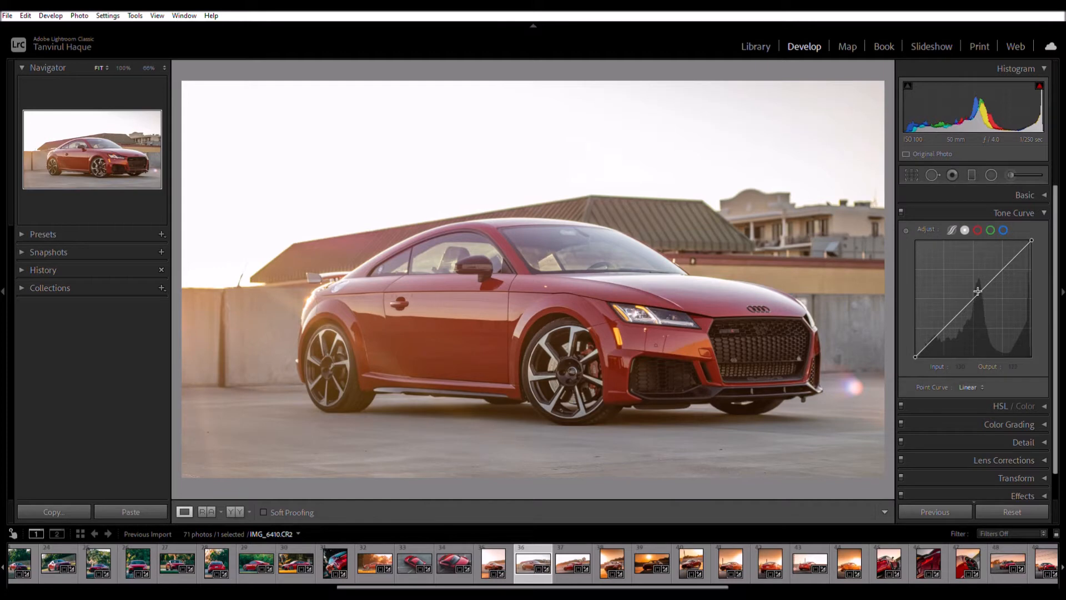
{"action": "left_click_drag", "start_coordinate": [974, 298], "coordinate": [974, 304]}
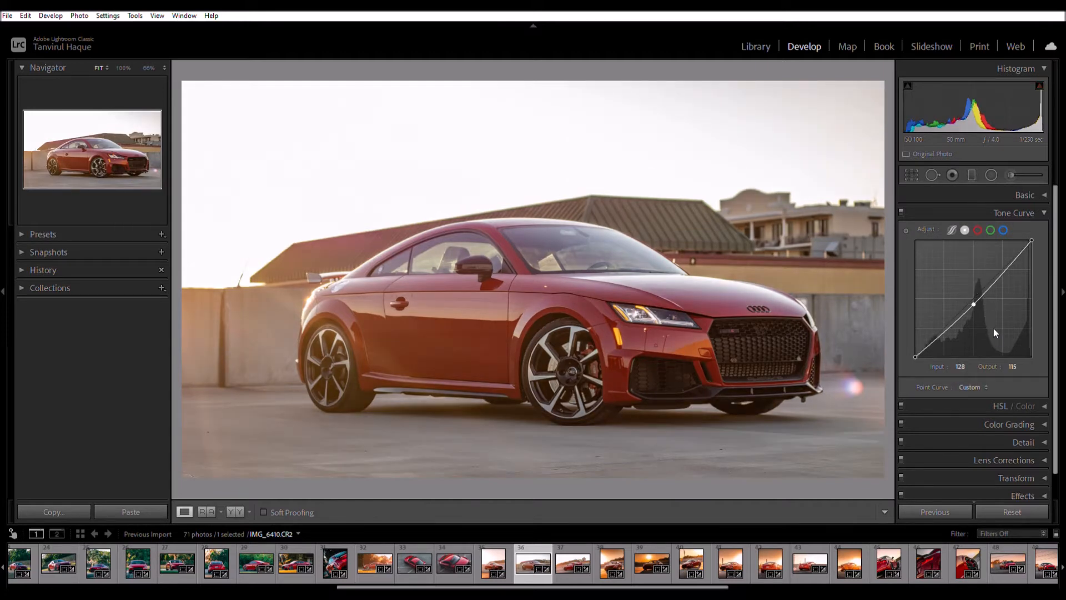
{"action": "double_click", "coordinate": [974, 304]}
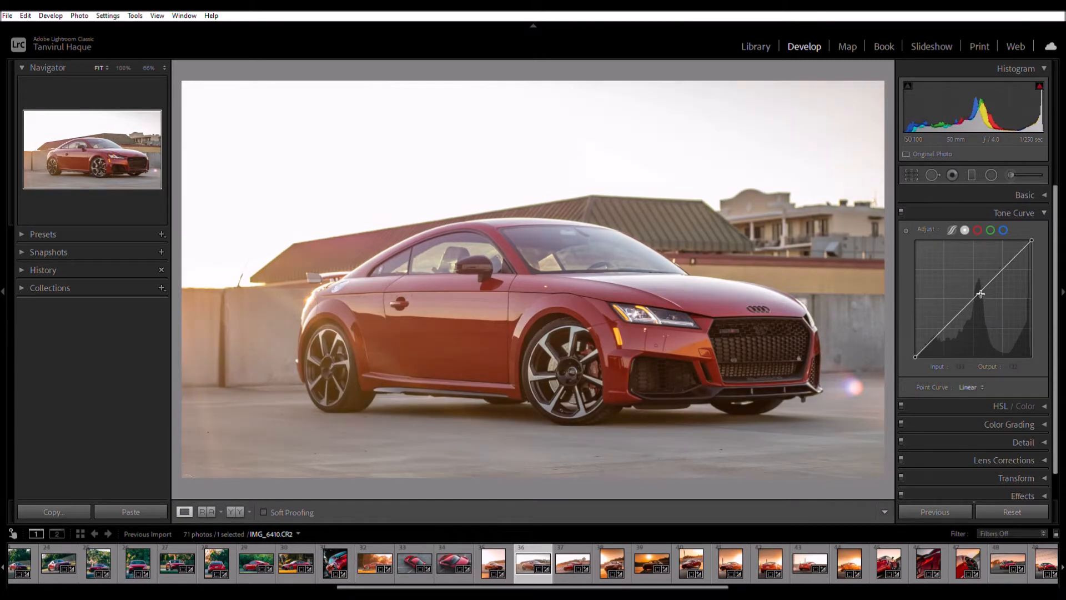
- Anchor the point curve at its midpoint and upper quarter, and pull a third point at the lower quarter slightly down
{"action": "left_click", "coordinate": [974, 299]}
{"action": "left_click", "coordinate": [1002, 270]}
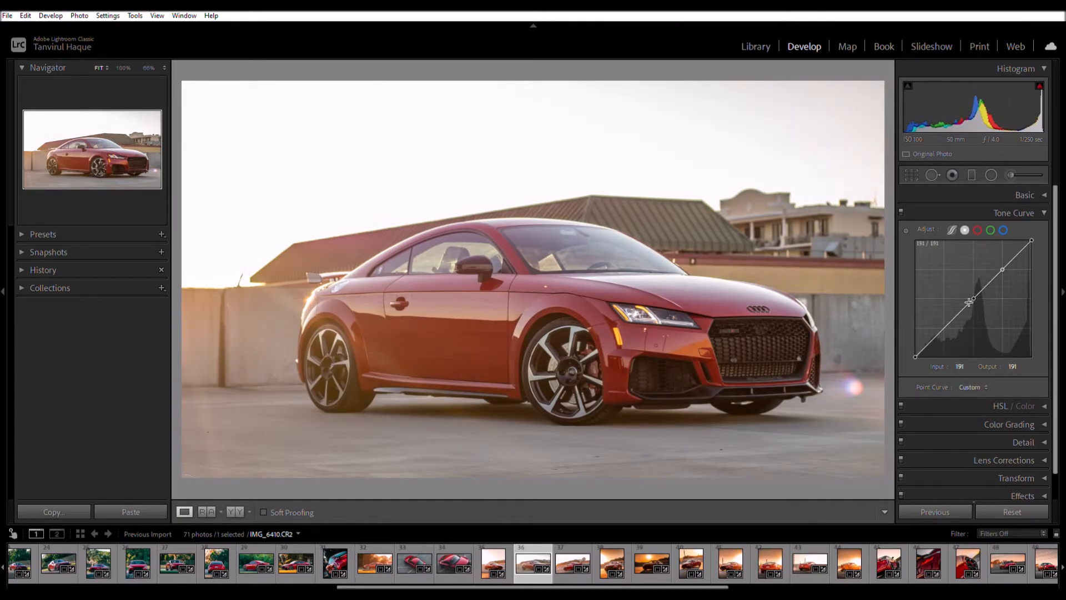
{"action": "left_click", "coordinate": [945, 328]}
{"action": "left_click_drag", "start_coordinate": [945, 319], "coordinate": [945, 323]}
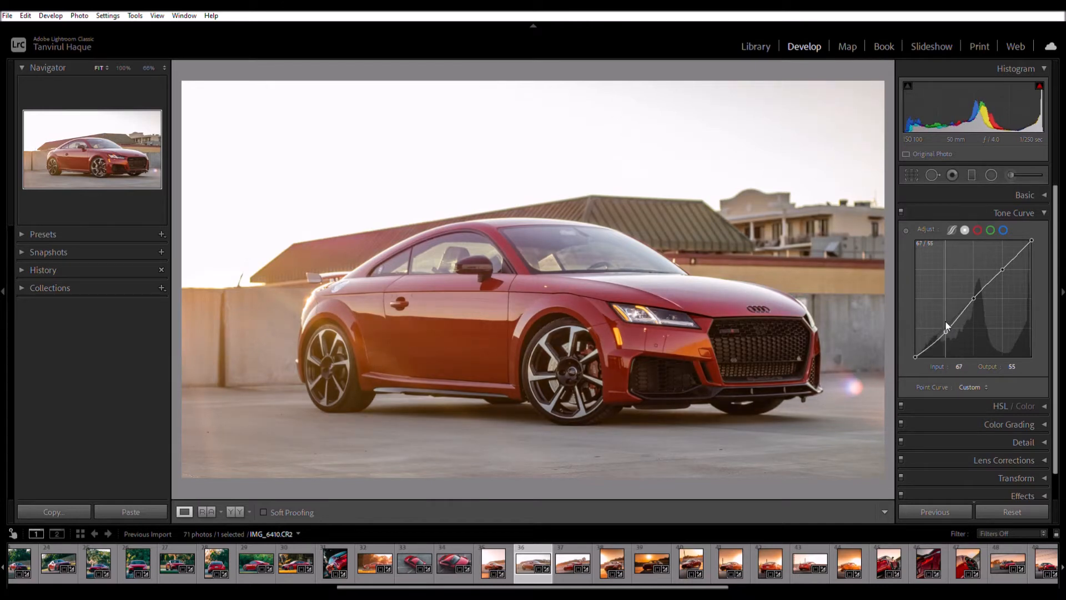
- Set the tone curve's shadow point to input 65 and output 45, and check the car's front up close
{"action": "left_click", "coordinate": [963, 365]}
{"action": "type", "text": "65"}
{"action": "key", "text": "Return"}
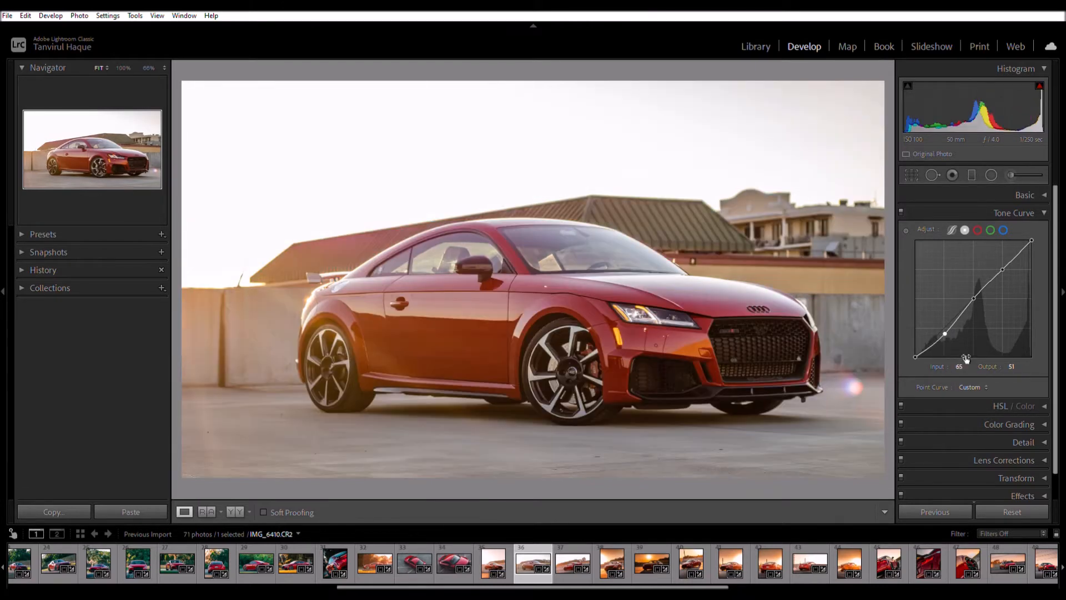
{"action": "left_click", "coordinate": [1018, 362]}
{"action": "type", "text": "45"}
{"action": "key", "text": "Return"}
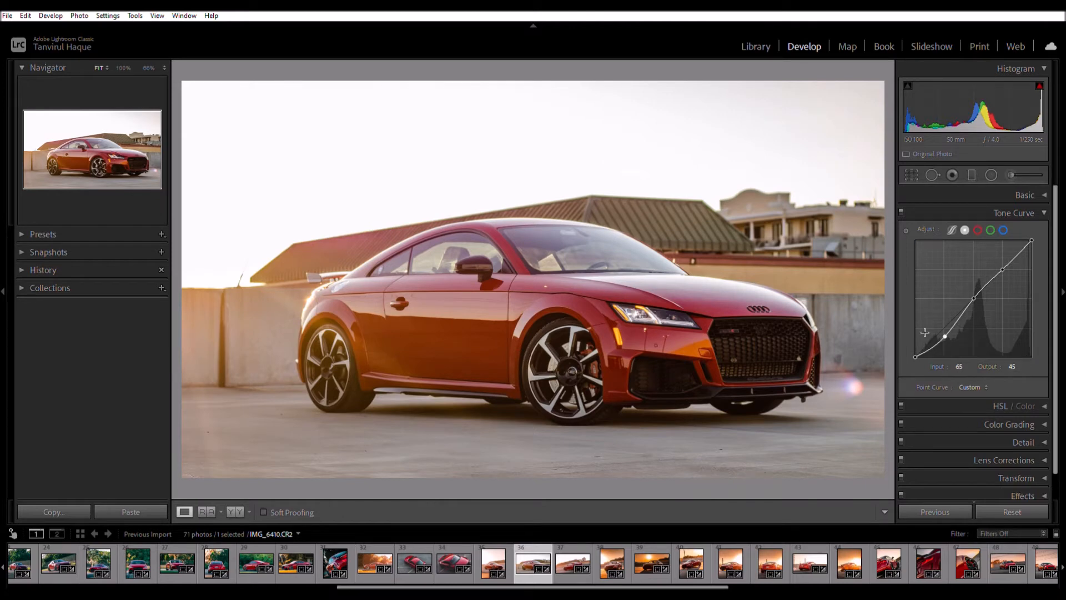
{"action": "left_click", "coordinate": [766, 327]}
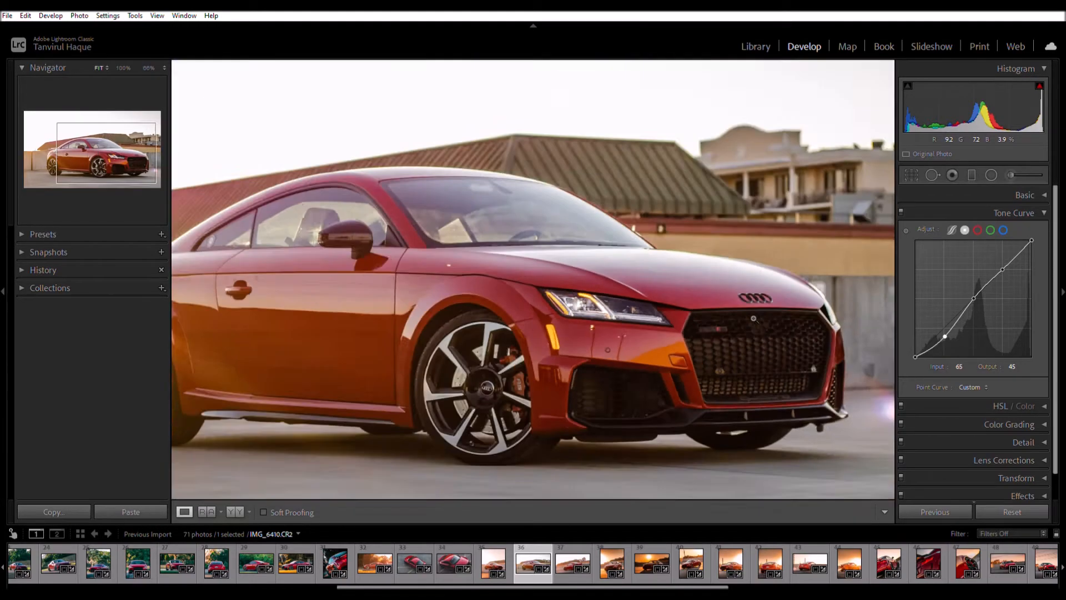
{"action": "left_click", "coordinate": [754, 318]}
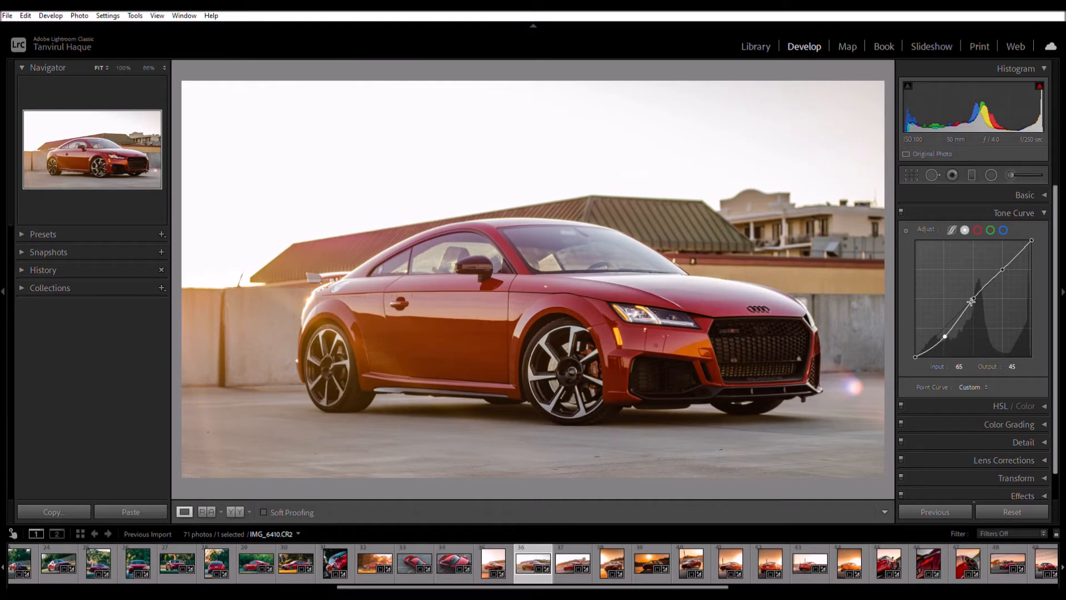
{"action": "left_click", "coordinate": [1034, 199]}
{"action": "left_click", "coordinate": [1044, 217]}
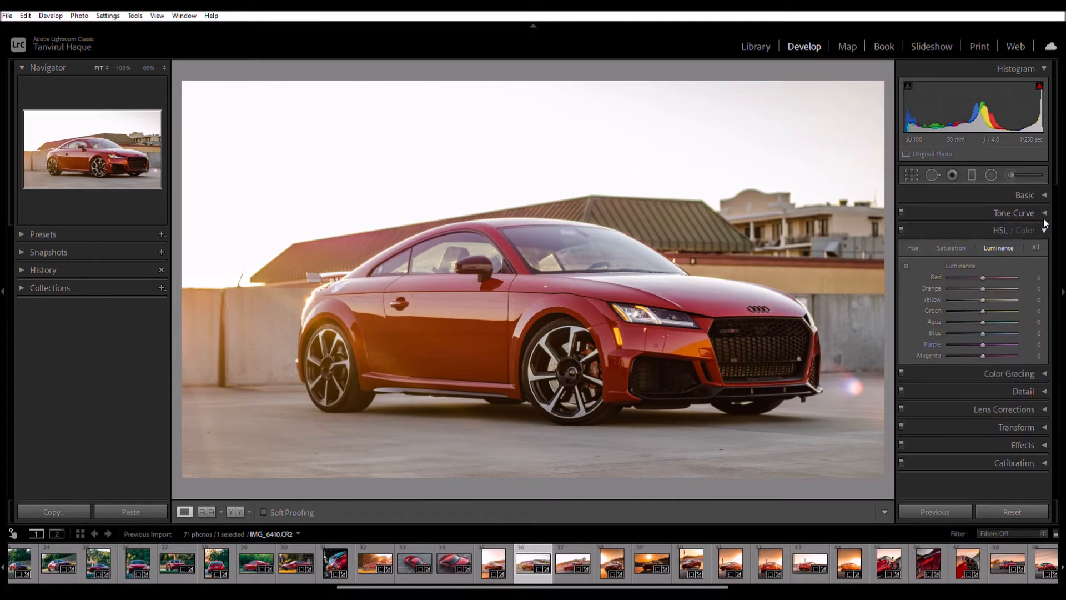
{"action": "left_click", "coordinate": [958, 245]}
{"action": "left_click", "coordinate": [913, 248]}
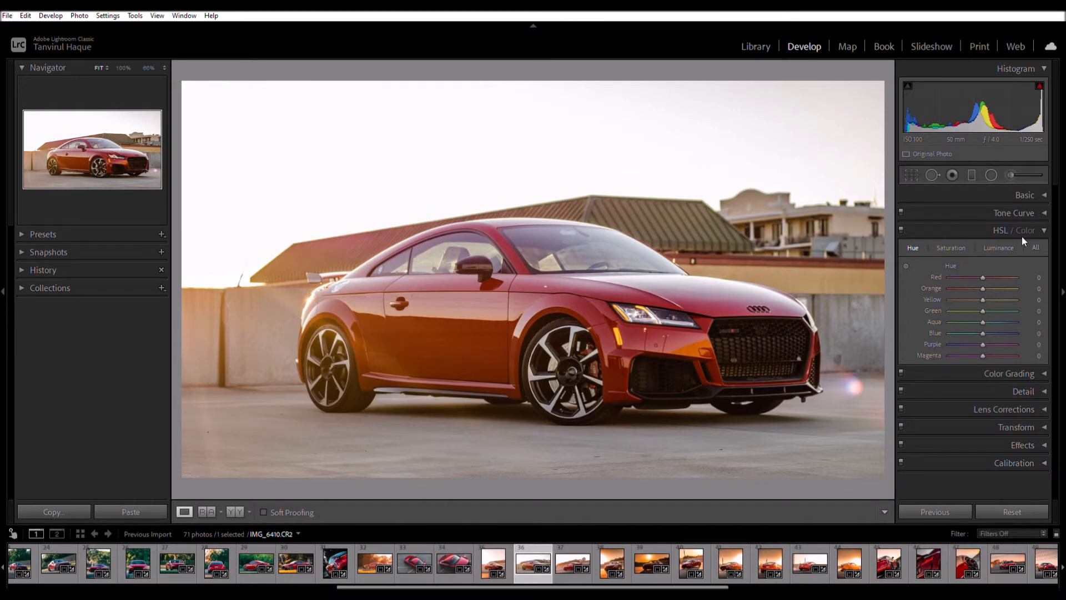
{"action": "left_click", "coordinate": [963, 248]}
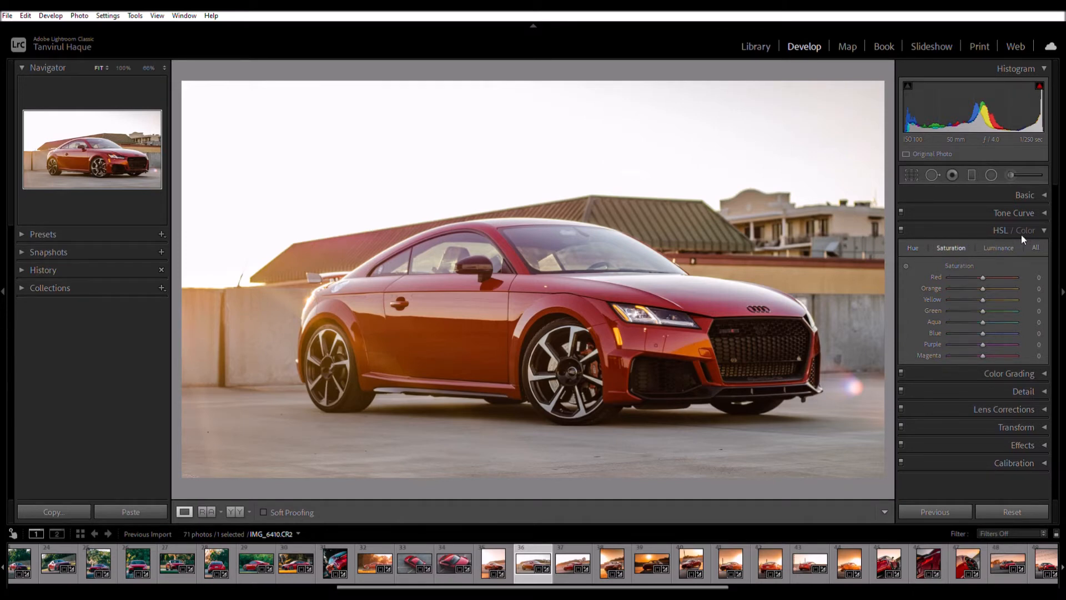
{"action": "left_click", "coordinate": [1043, 227]}
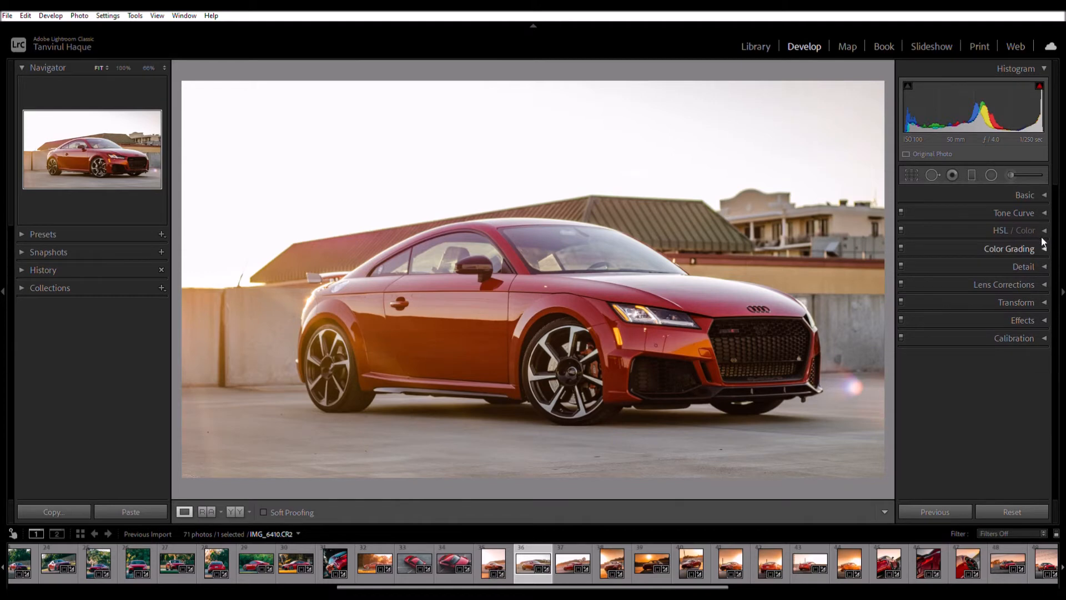
- Color grade the highlights with a hue of 25 and a saturation of 25
{"action": "left_click", "coordinate": [1041, 236]}
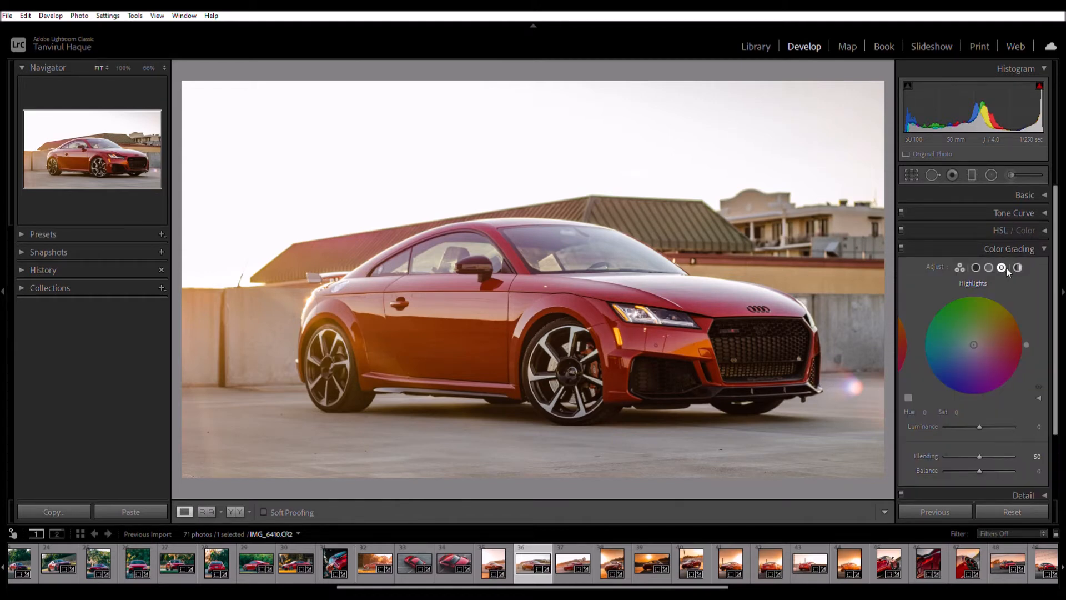
{"action": "left_click", "coordinate": [928, 411]}
{"action": "type", "text": "25"}
{"action": "key", "text": "Return"}
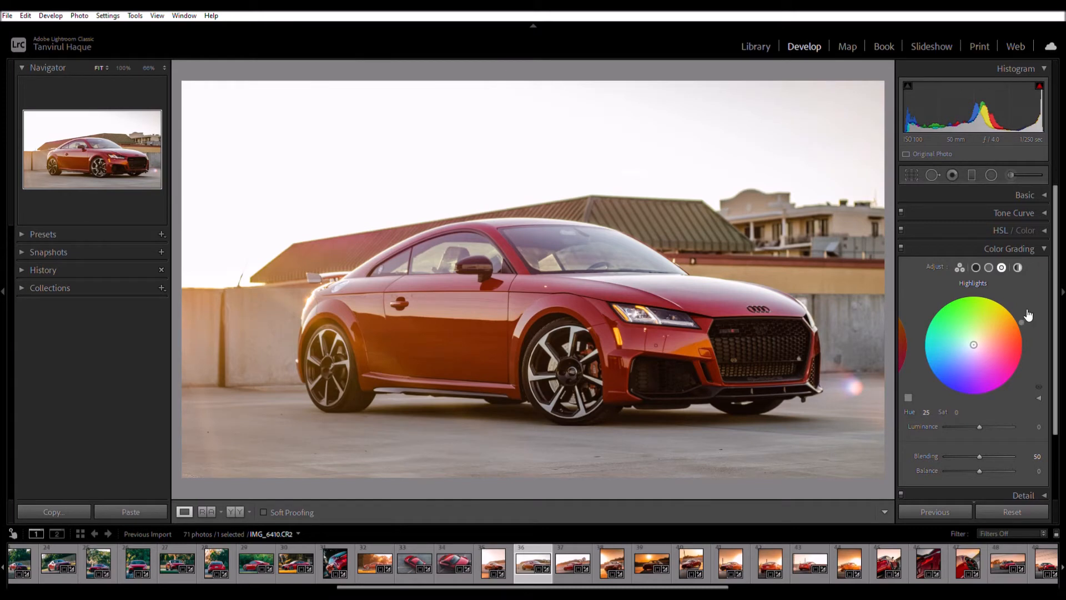
{"action": "left_click", "coordinate": [958, 411]}
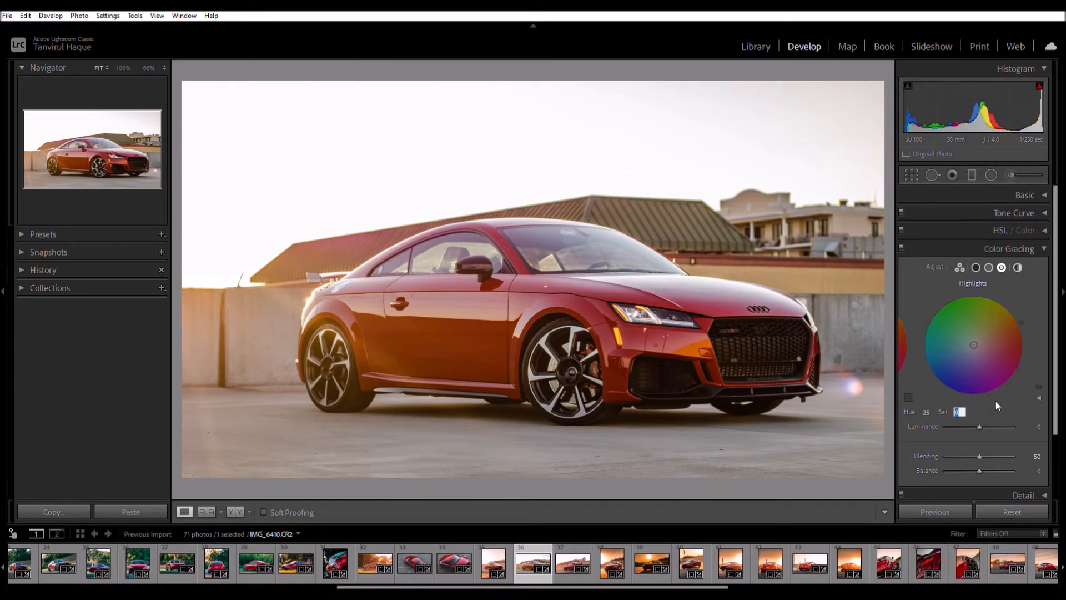
{"action": "type", "text": "25"}
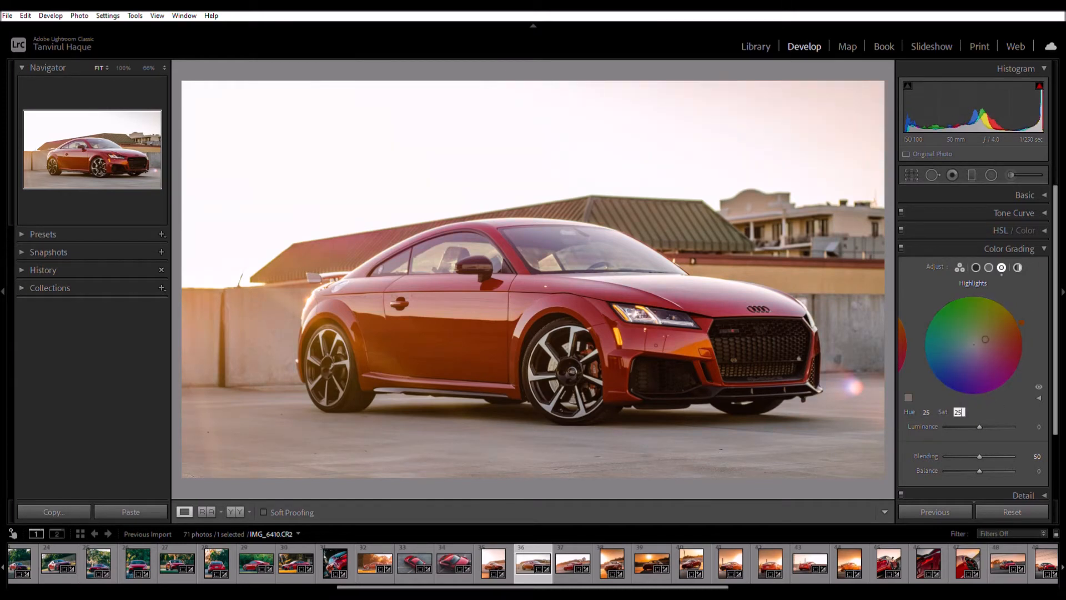
{"action": "key", "text": "Return"}
{"action": "left_click", "coordinate": [1042, 244]}
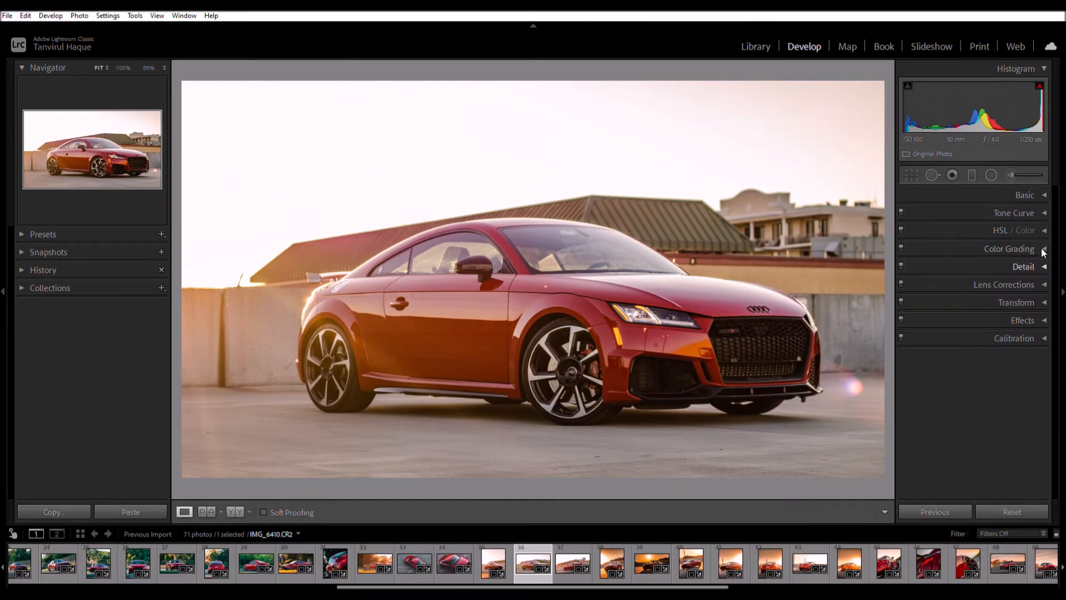
- Set the sharpening amount to 70 and the luminance noise reduction to 30
{"action": "left_click", "coordinate": [1042, 260]}
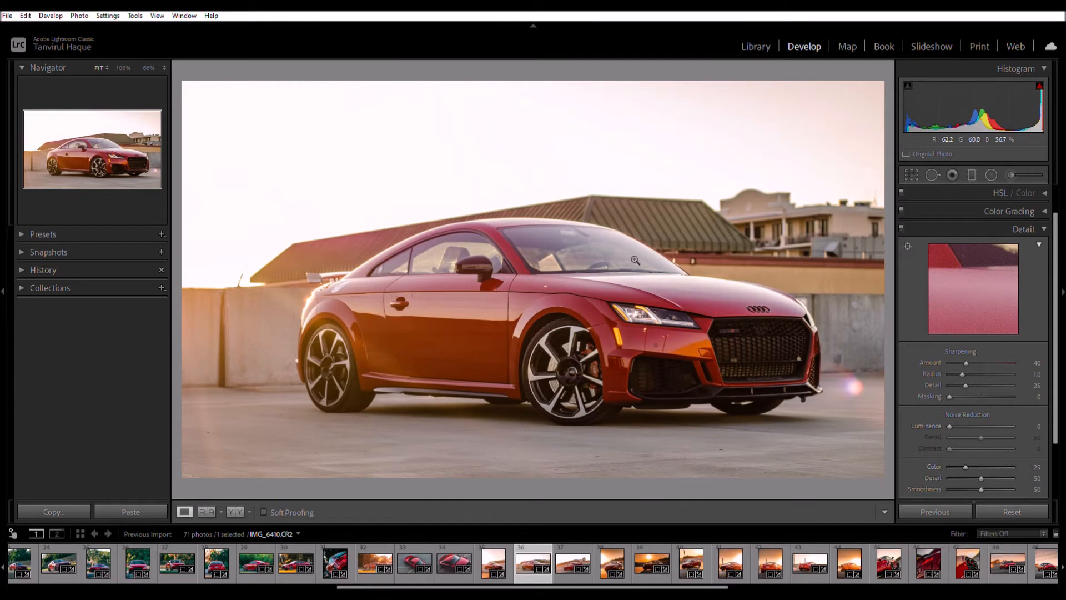
{"action": "left_click", "coordinate": [1038, 363]}
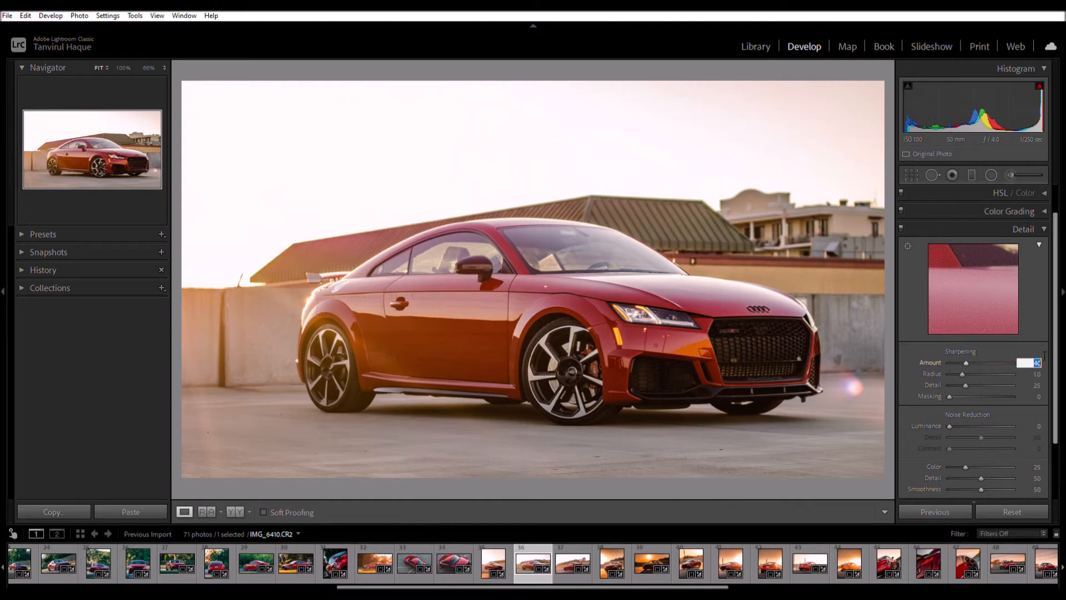
{"action": "type", "text": "70"}
{"action": "key", "text": "Return"}
{"action": "left_click", "coordinate": [1037, 426]}
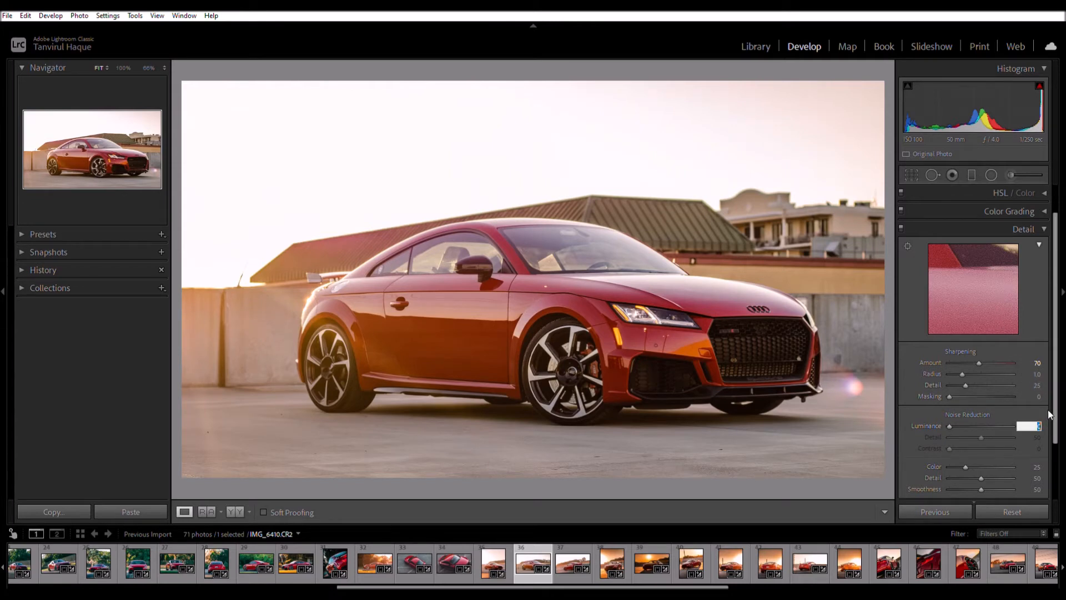
{"action": "type", "text": "30"}
{"action": "key", "text": "Return"}
- Raise the sharpening Masking to 100 while previewing the mask, and close the Detail adjustments
{"action": "key", "text": "alt"}
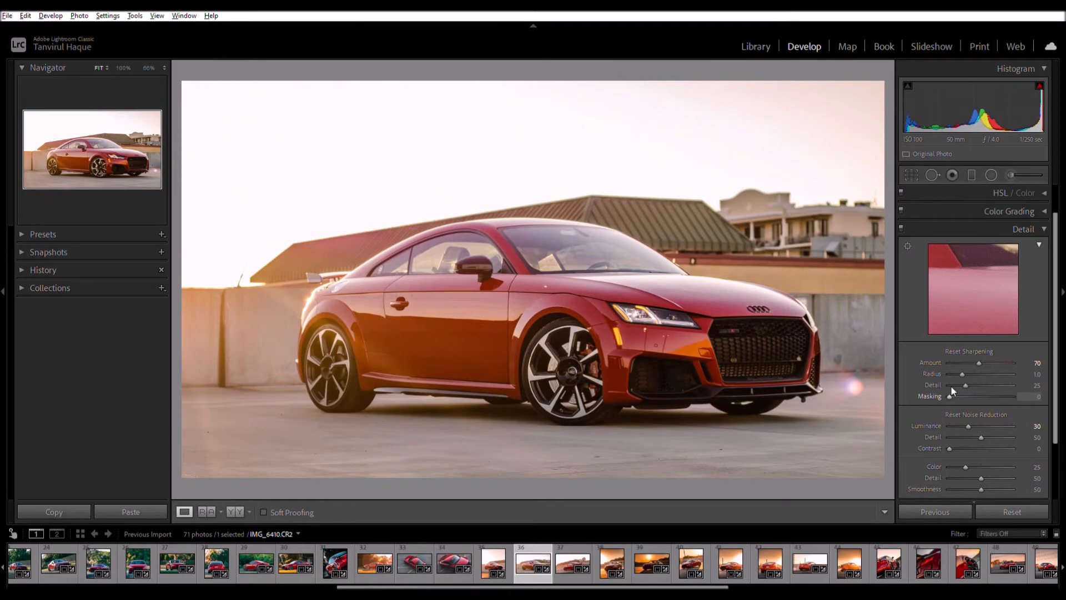
{"action": "left_click_drag", "start_coordinate": [951, 391], "coordinate": [1021, 382]}
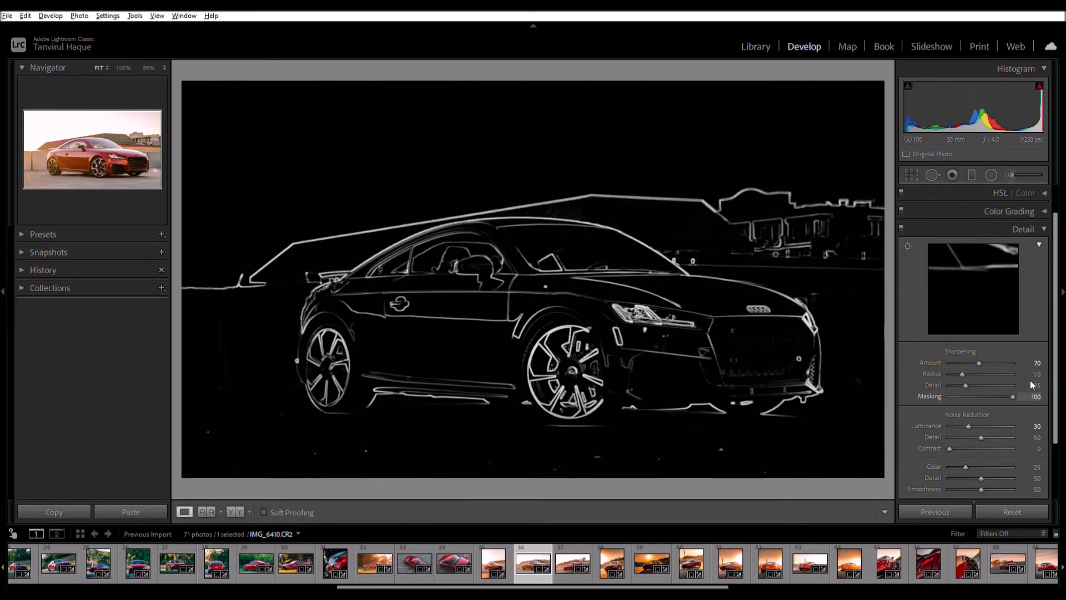
{"action": "left_click_drag", "start_coordinate": [1037, 383], "coordinate": [1037, 383]}
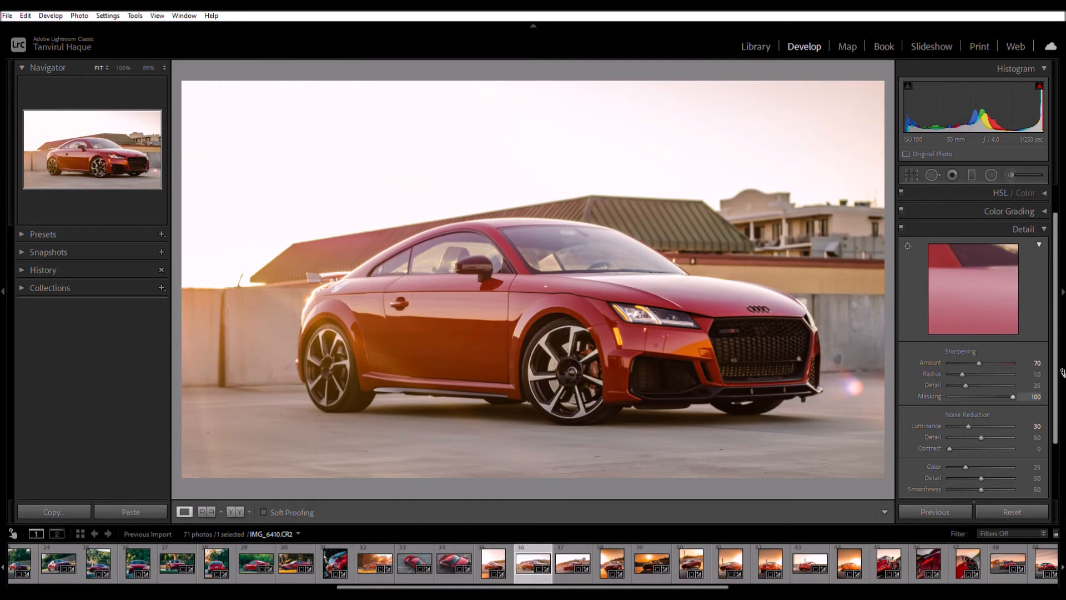
{"action": "left_click", "coordinate": [1037, 219]}
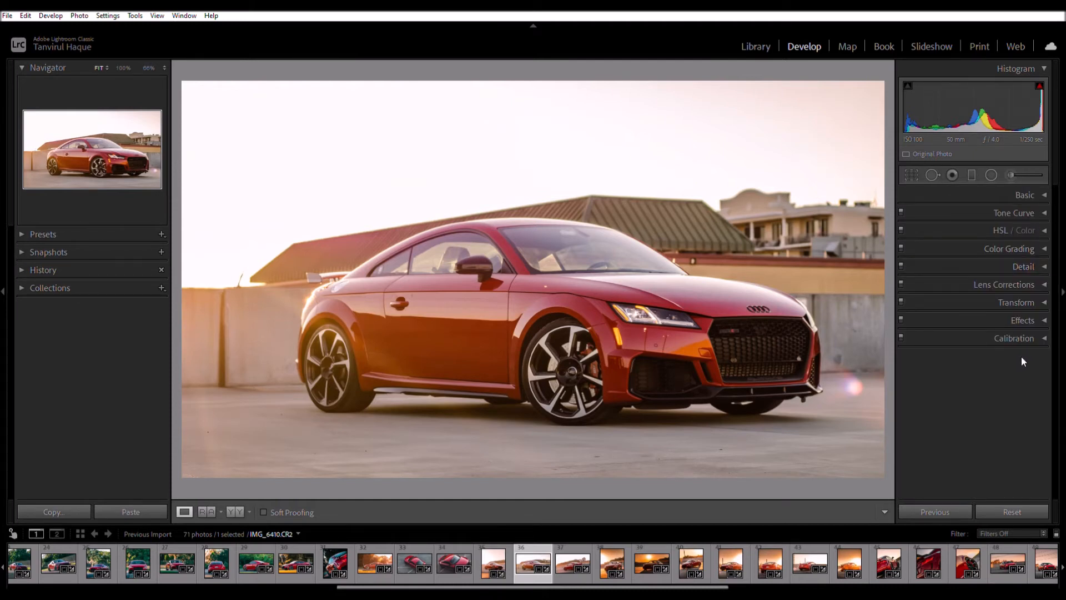
- Turn on Remove Chromatic Aberration and Enable Profile Corrections in the lens corrections
{"action": "left_click", "coordinate": [1037, 283]}
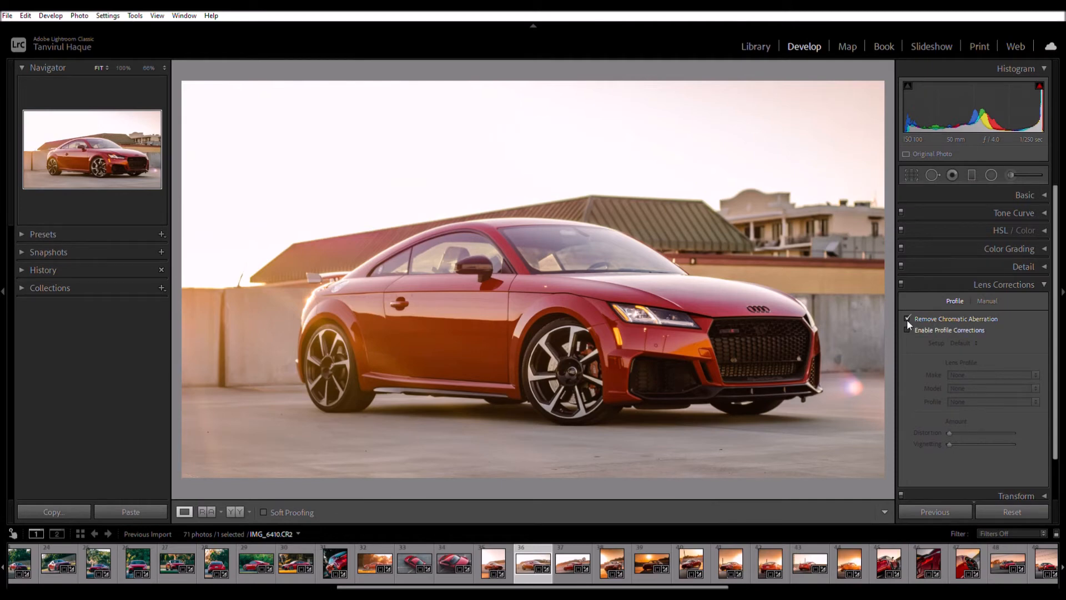
{"action": "left_click", "coordinate": [909, 330]}
{"action": "left_click", "coordinate": [1044, 284]}
{"action": "left_click", "coordinate": [1043, 282]}
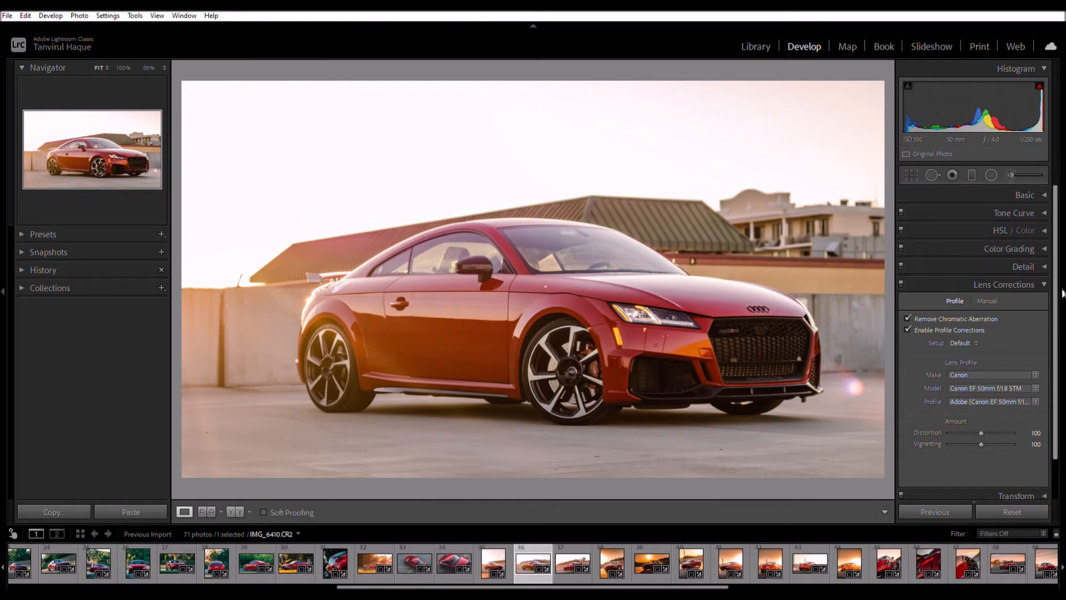
{"action": "left_click", "coordinate": [1039, 283]}
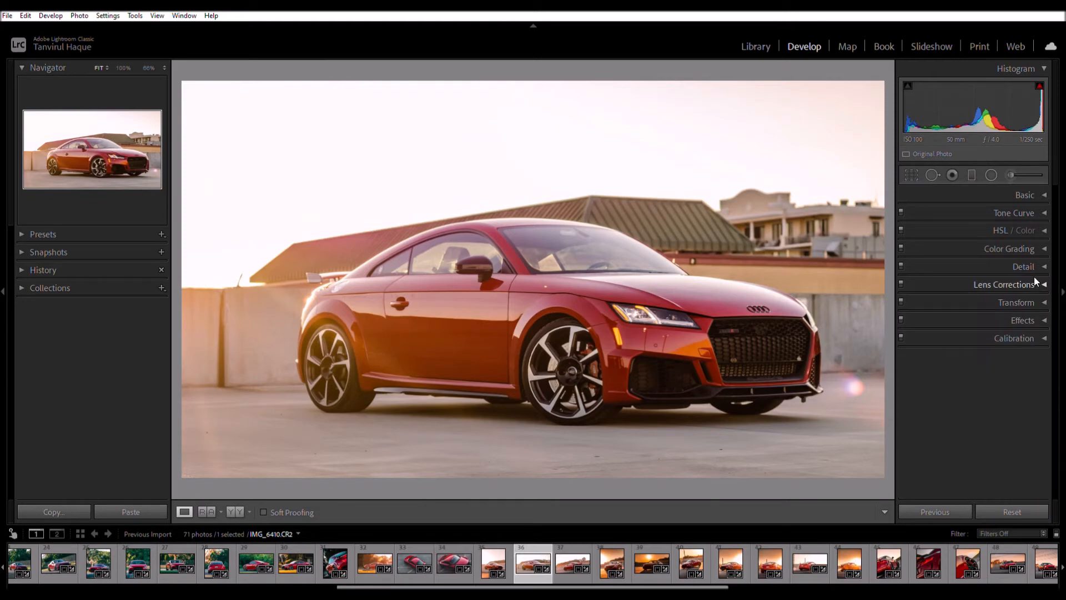
- Lower the Blue Primary hue in the camera calibration to warm the photo's colors, and close the Calibration adjustments
{"action": "left_click", "coordinate": [1042, 336]}
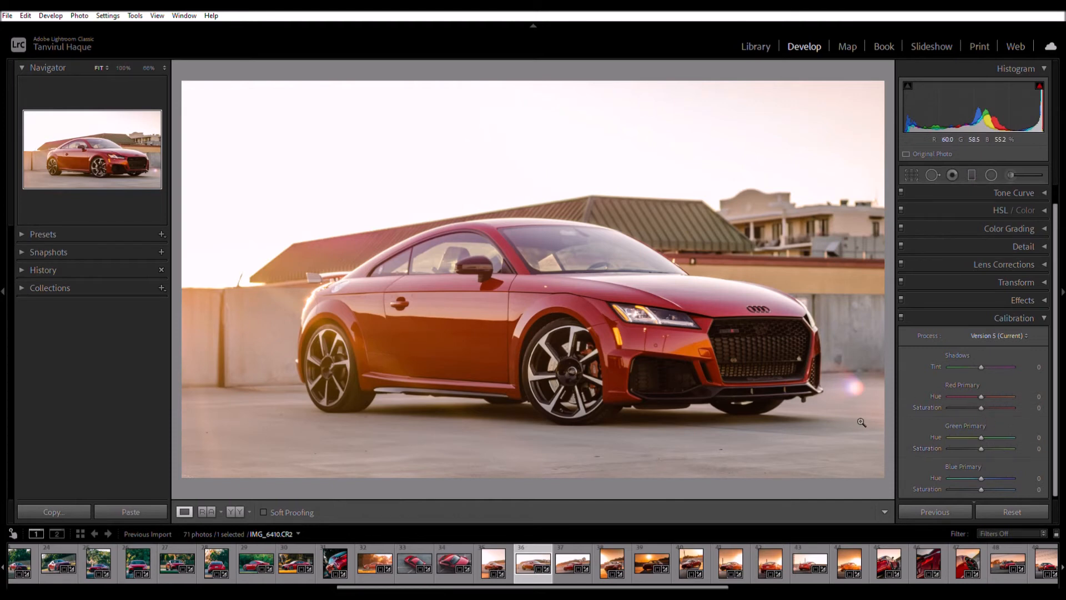
{"action": "left_click", "coordinate": [970, 467]}
{"action": "left_click", "coordinate": [1040, 469]}
{"action": "left_click", "coordinate": [1042, 313]}
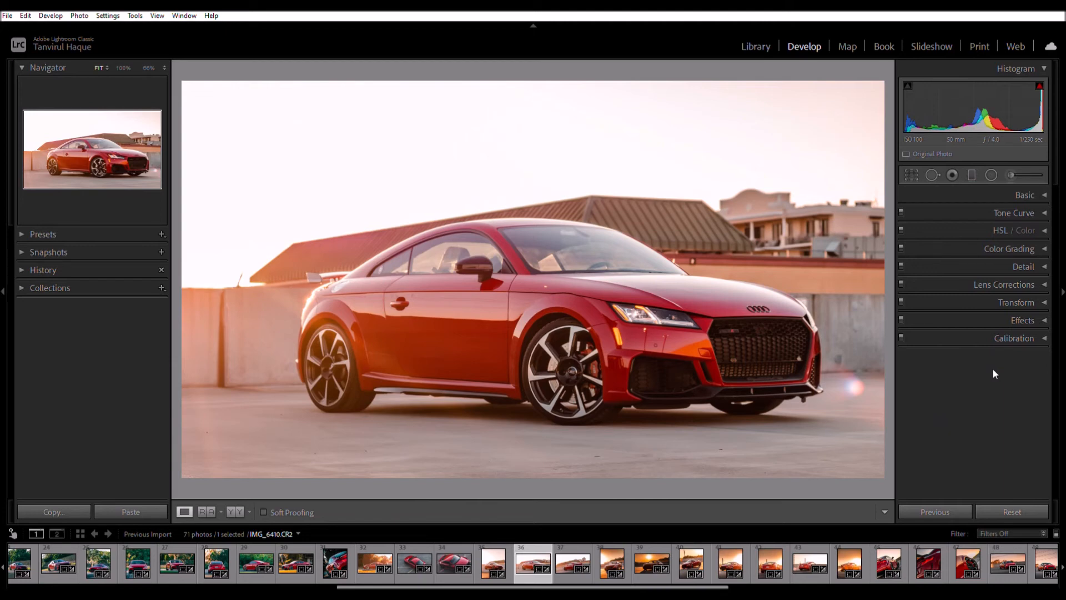
- Draw a wide radial filter ellipse over the red car, rotate it slightly and center it on the body
{"action": "left_click", "coordinate": [990, 168]}
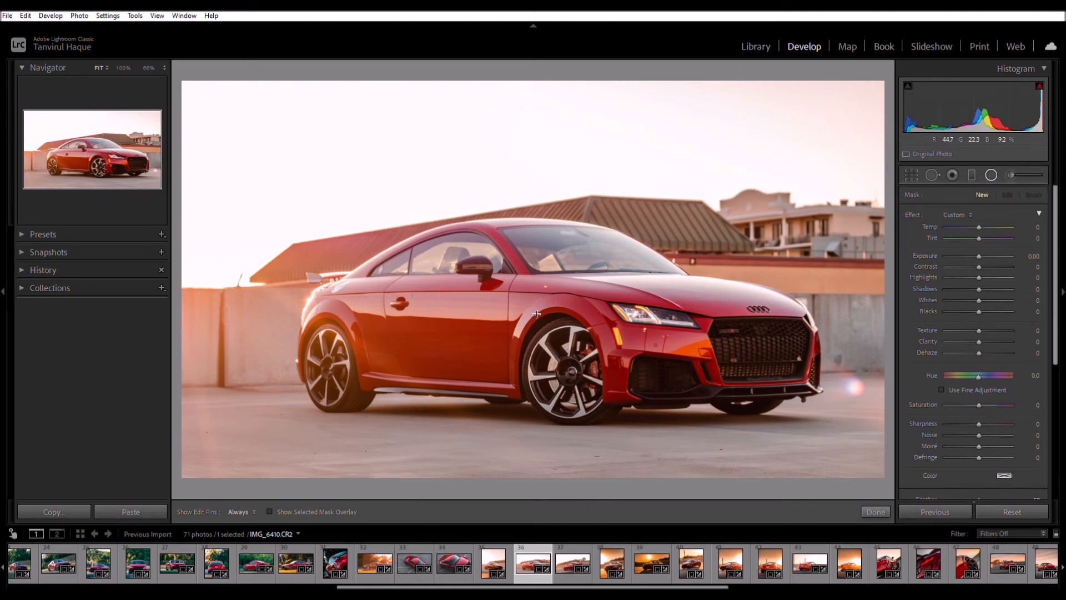
{"action": "left_click_drag", "start_coordinate": [532, 321], "coordinate": [814, 451]}
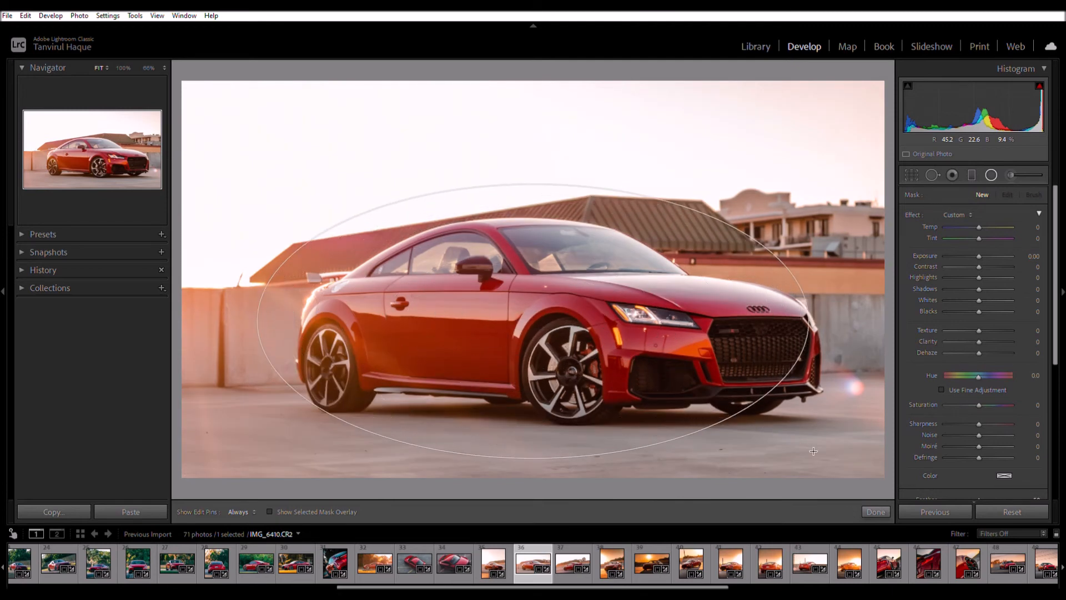
{"action": "left_click_drag", "start_coordinate": [785, 375], "coordinate": [787, 387]}
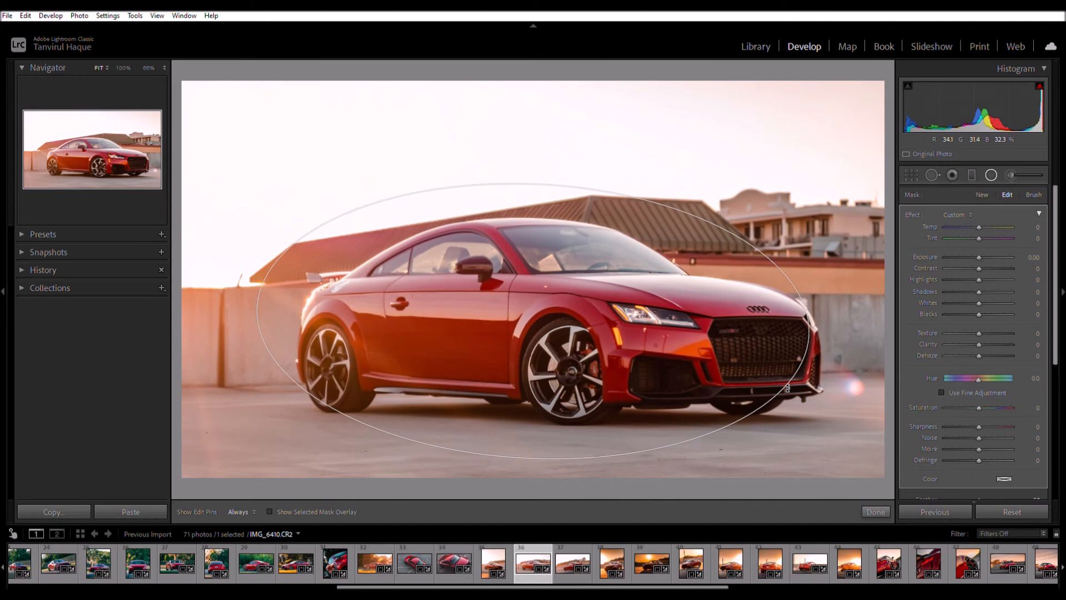
{"action": "left_click_drag", "start_coordinate": [690, 369], "coordinate": [719, 365]}
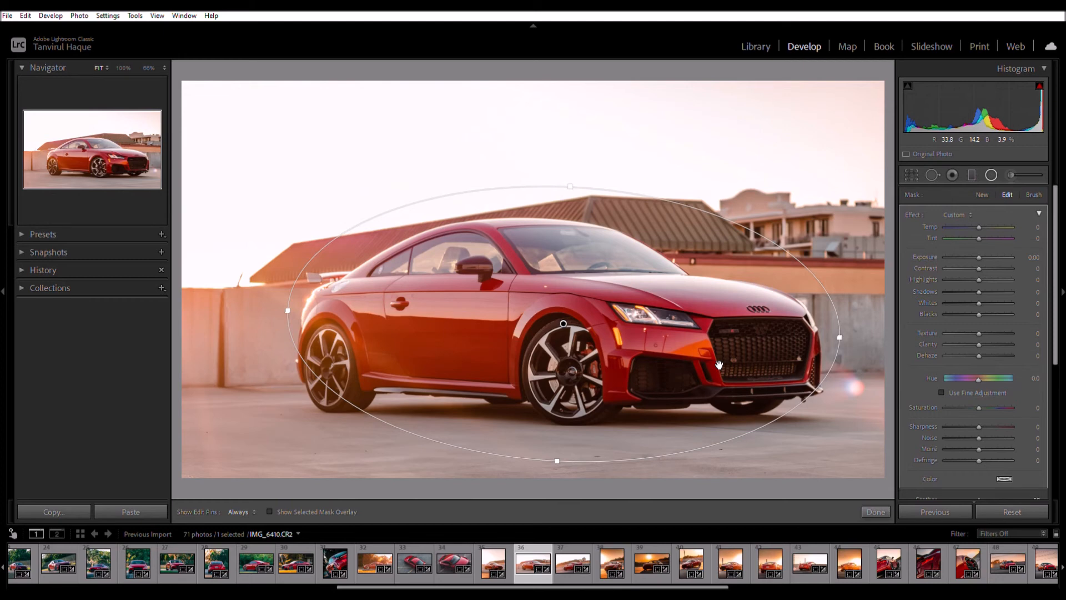
- Refine the radial filter's width, height, rotation and position around the whole car while previewing the mask overlay, and hide the overlay
{"action": "key", "text": "o"}
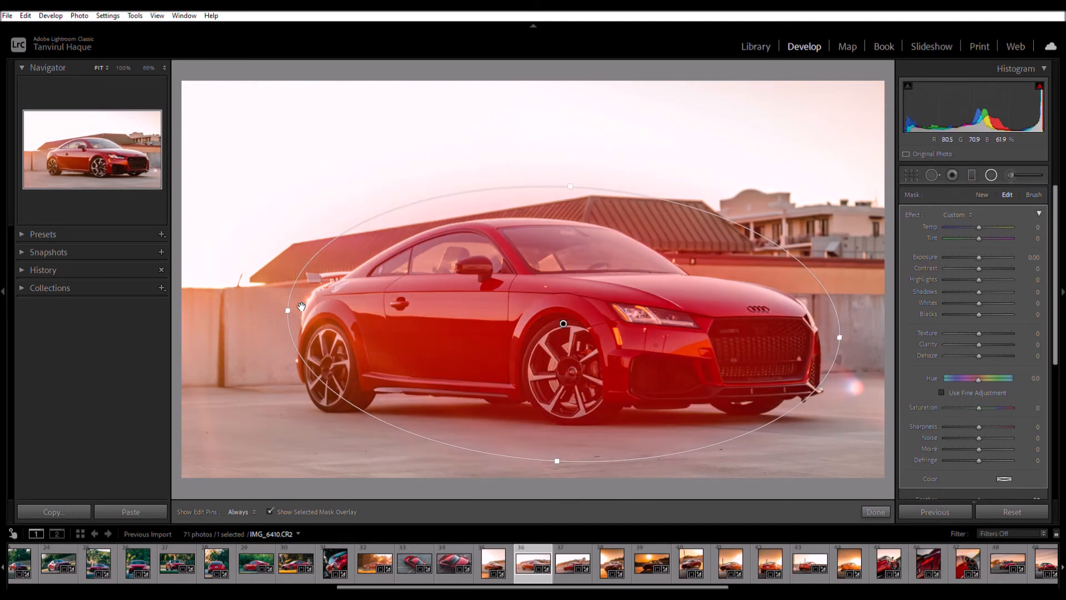
{"action": "mouse_move", "coordinate": [288, 310]}
{"action": "left_mouse_down"}
{"action": "mouse_move", "coordinate": [261, 301]}
{"action": "mouse_move", "coordinate": [274, 299]}
{"action": "left_mouse_up"}
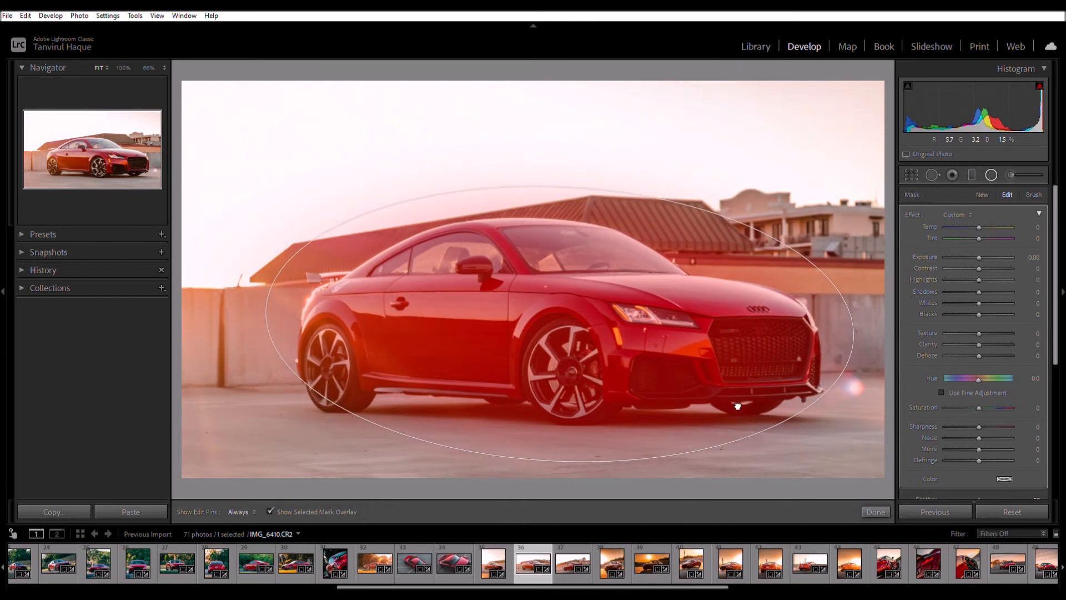
{"action": "left_click_drag", "start_coordinate": [767, 424], "coordinate": [764, 415]}
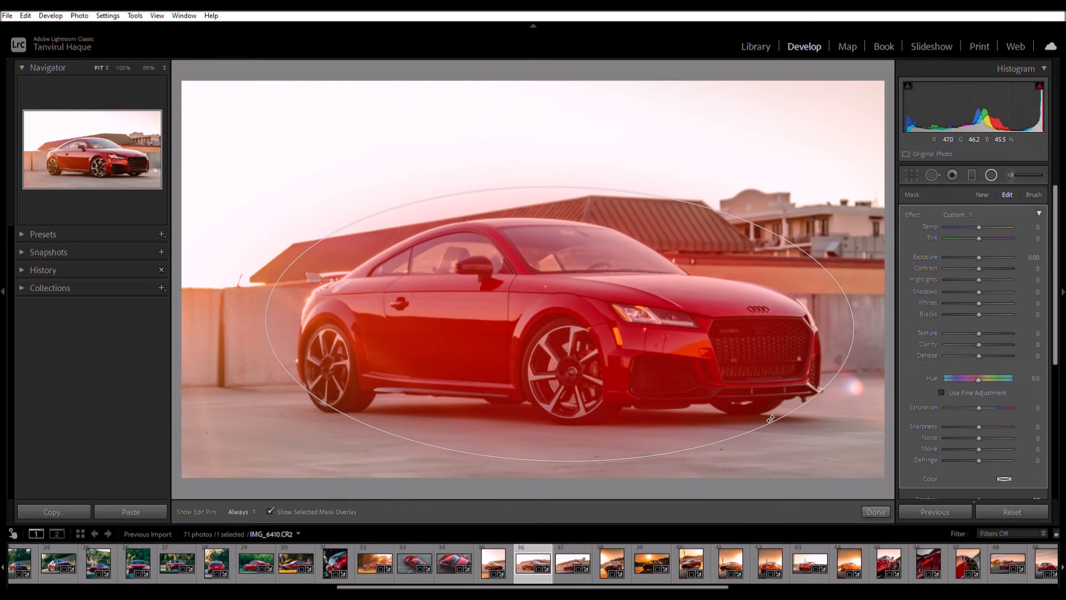
{"action": "left_click_drag", "start_coordinate": [565, 184], "coordinate": [568, 185]}
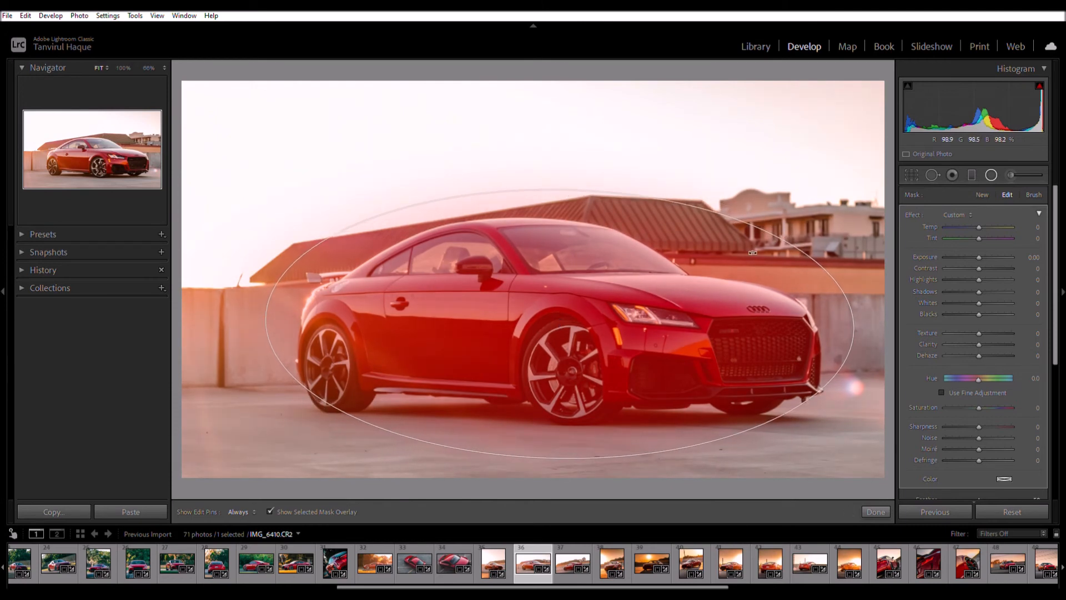
{"action": "left_click_drag", "start_coordinate": [849, 361], "coordinate": [849, 371]}
{"action": "left_click_drag", "start_coordinate": [728, 364], "coordinate": [728, 366]}
{"action": "scroll", "coordinate": [998, 341], "scroll_direction": "down", "scroll_amount": 5}
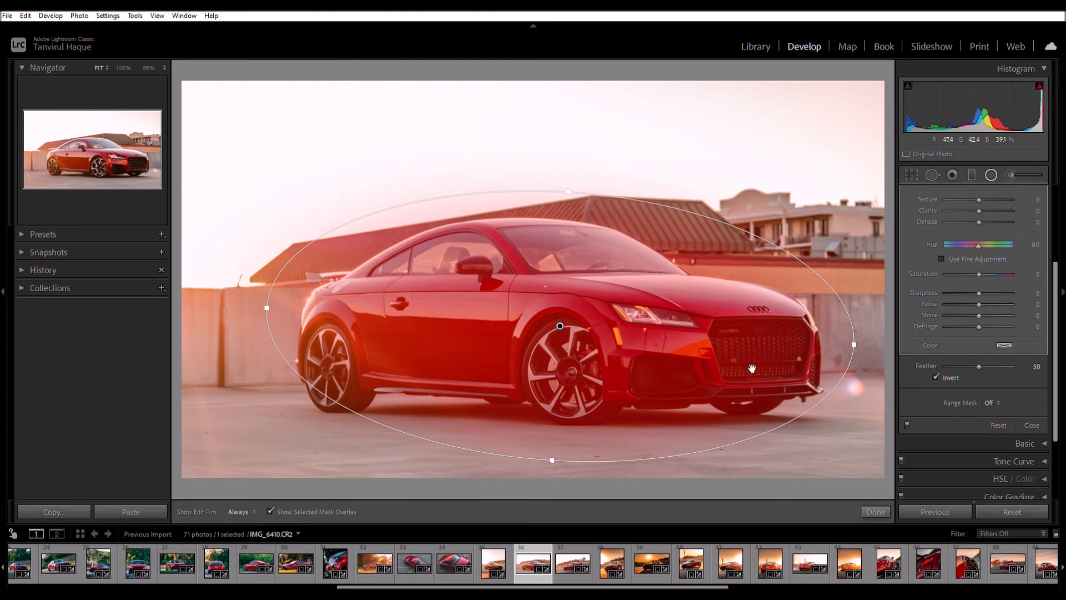
{"action": "left_click_drag", "start_coordinate": [819, 406], "coordinate": [815, 400]}
{"action": "left_click_drag", "start_coordinate": [667, 371], "coordinate": [666, 373]}
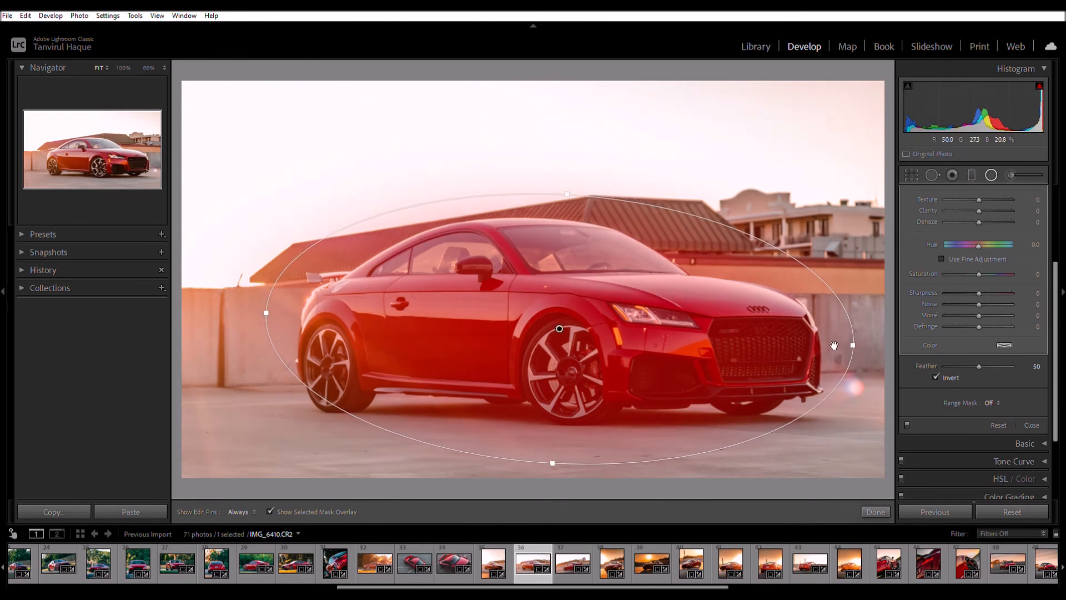
{"action": "scroll", "coordinate": [960, 353], "scroll_direction": "up", "scroll_amount": 2}
{"action": "scroll", "coordinate": [963, 353], "scroll_direction": "up", "scroll_amount": 4}
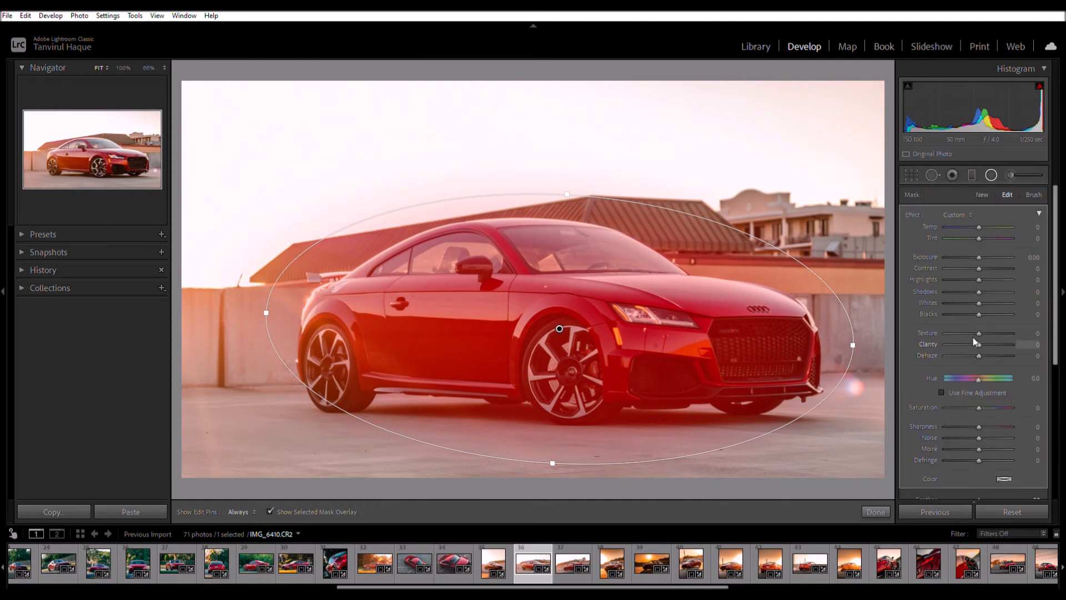
{"action": "key", "text": "o"}
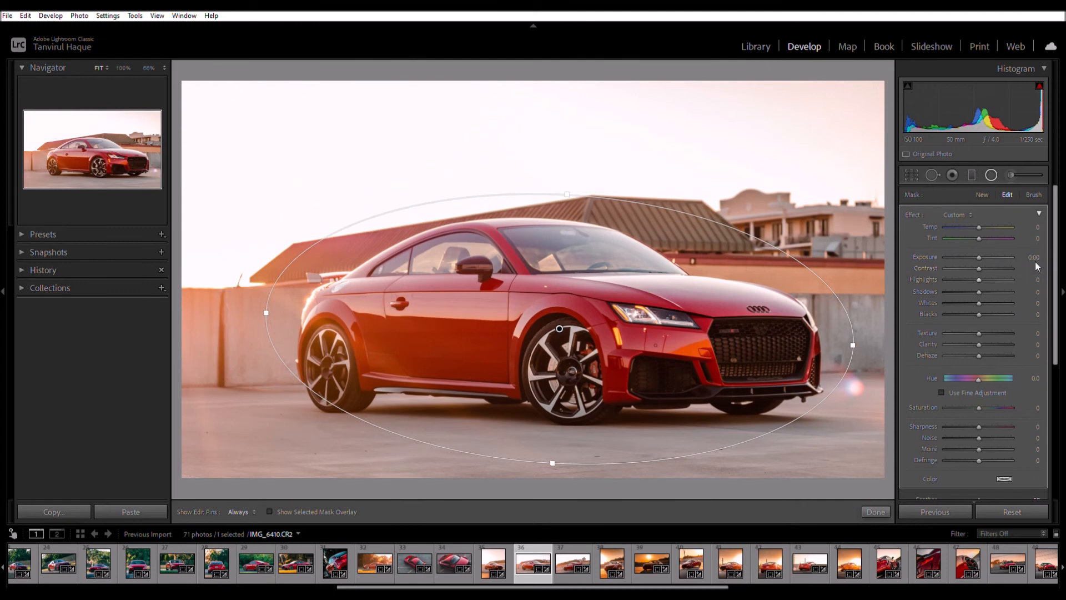
- Set the radial filter's contrast to 50 and finish the filter
{"action": "left_click", "coordinate": [1038, 267]}
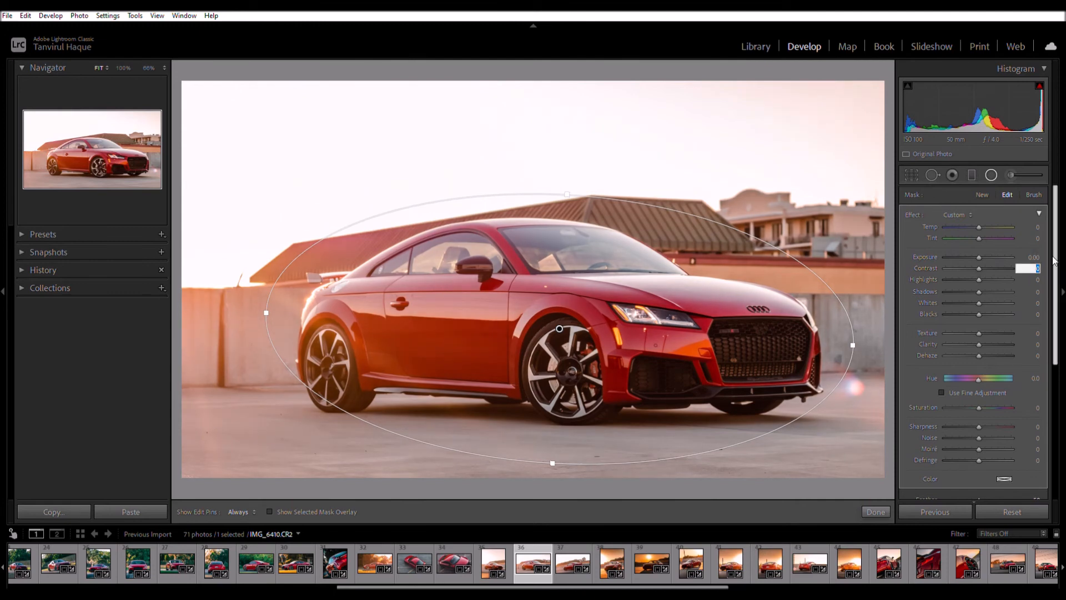
{"action": "type", "text": "50"}
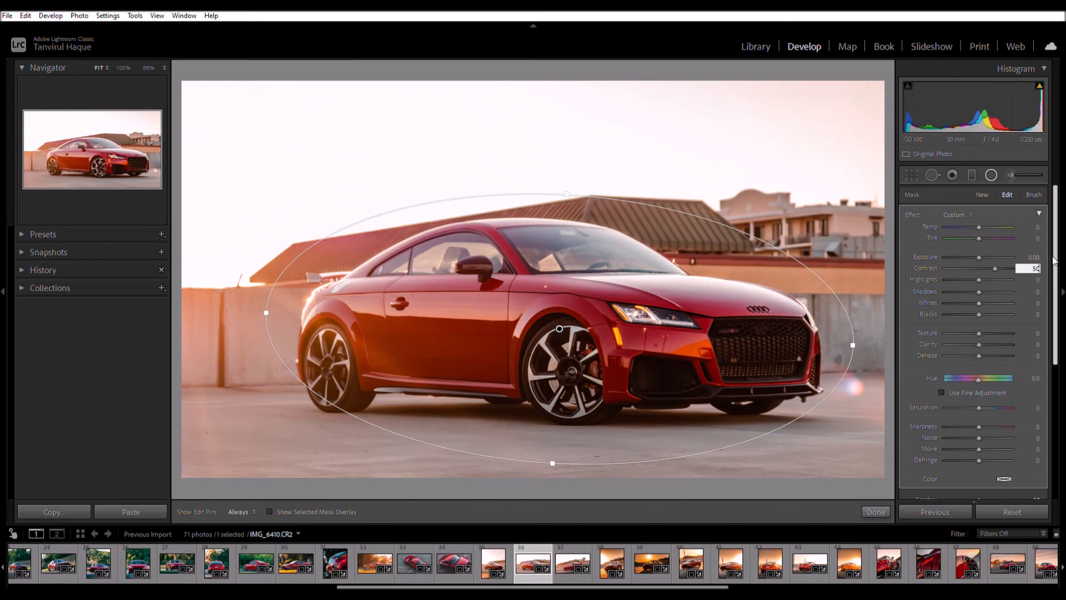
{"action": "key", "text": "Return"}
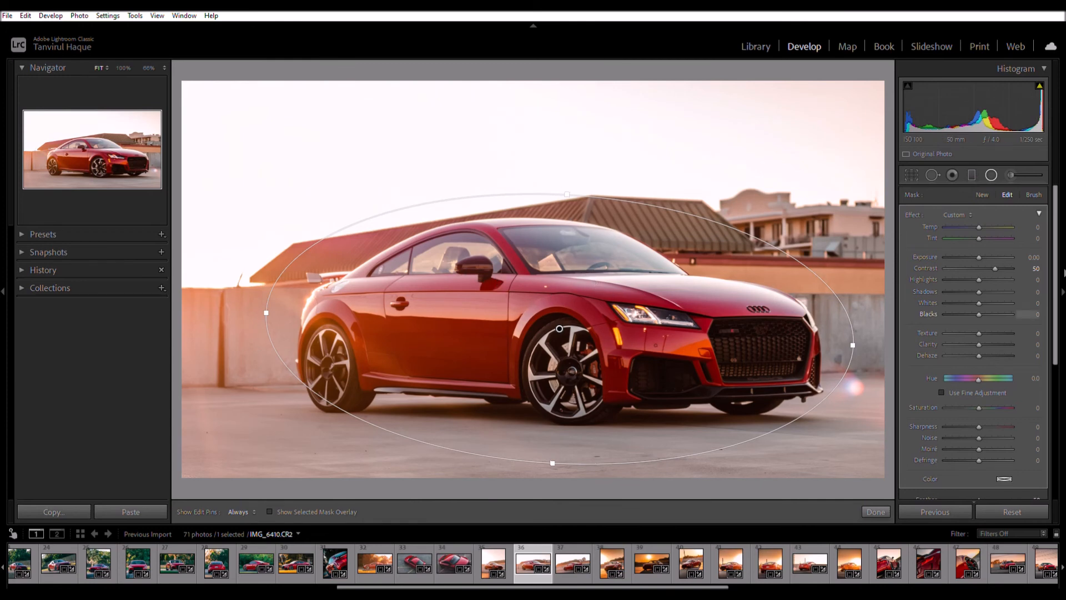
{"action": "left_click", "coordinate": [883, 510]}
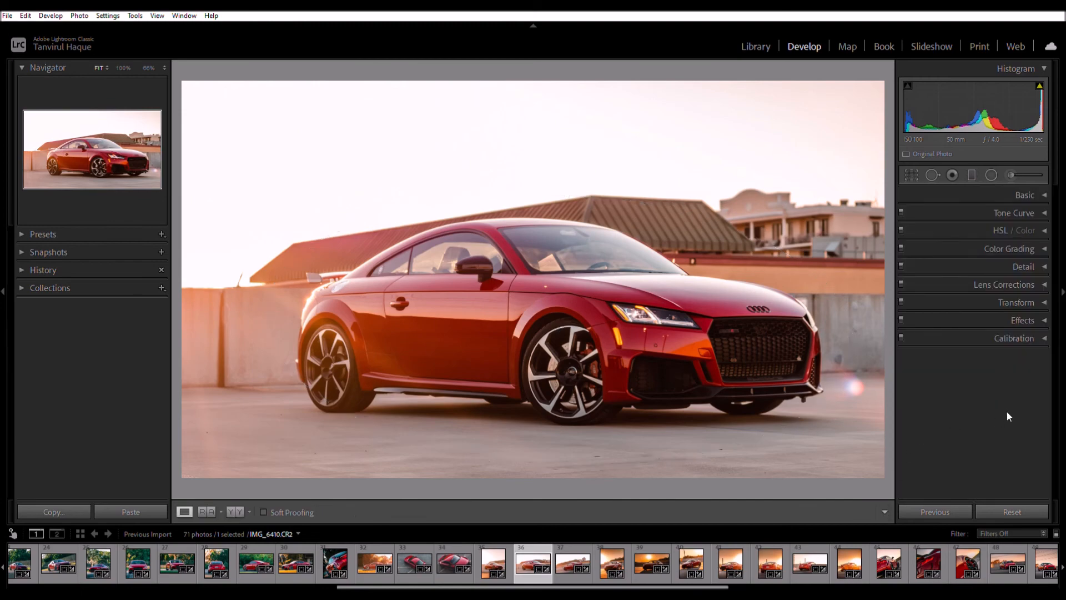
- Compare the edited car photo with its original version several times
{"action": "key", "text": "backslash"}
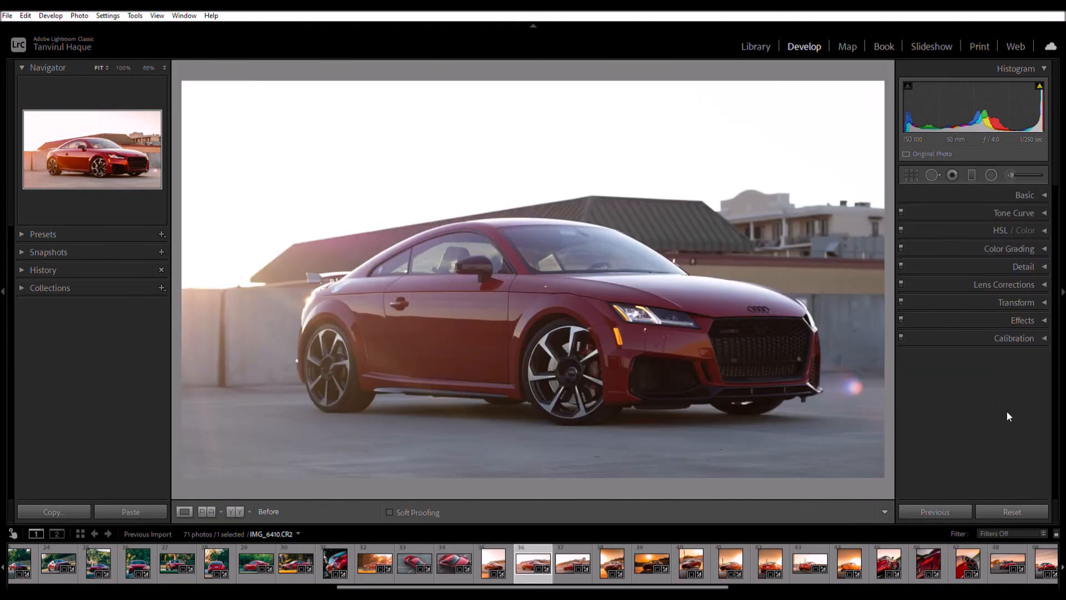
{"action": "key", "text": "backslash"}
{"action": "key", "text": "backslash"}
{"action": "key", "text": "backslash"}
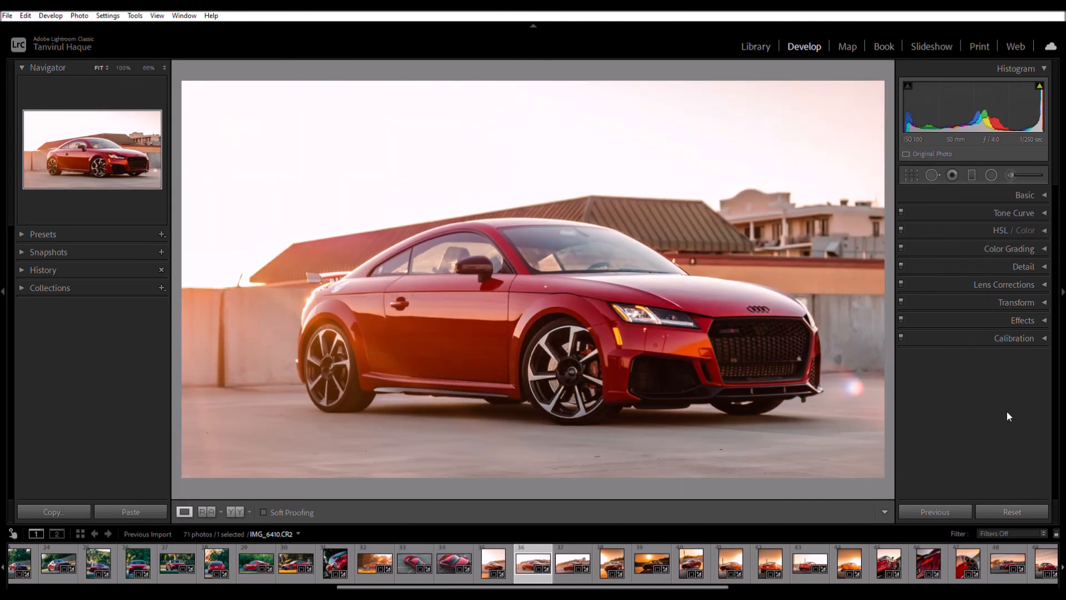
{"action": "key", "text": "backslash"}
{"action": "key", "text": "backslash"}
{"action": "key", "text": "backslash"}
{"action": "key", "text": "backslash"}
- Add a slightly tilted graduated filter across the pavement in the foreground and set its exposure to -1
{"action": "key", "text": "m"}
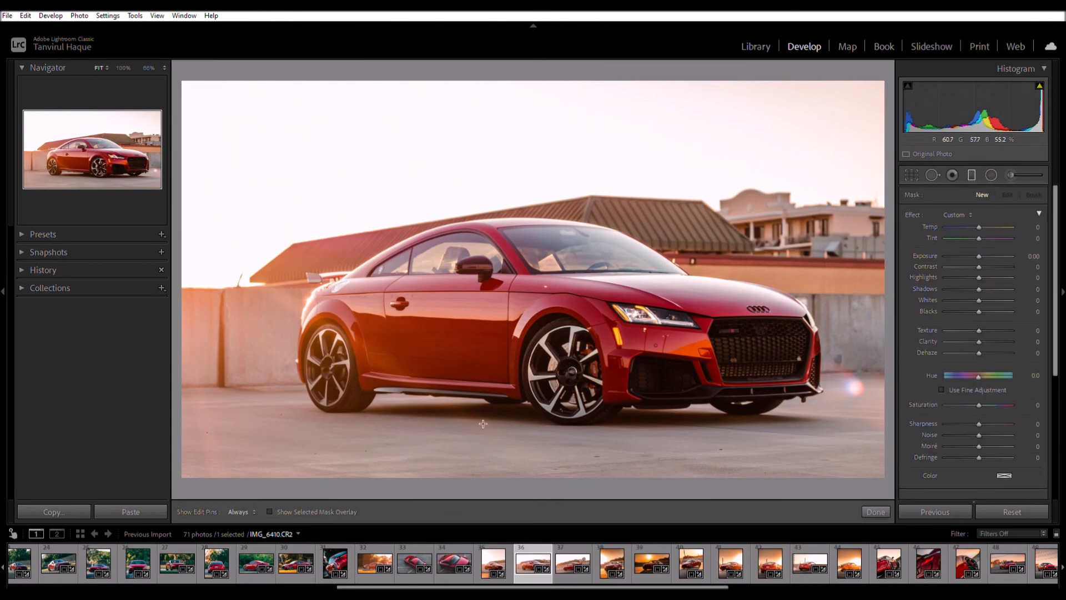
{"action": "left_click_drag", "start_coordinate": [406, 431], "coordinate": [413, 412]}
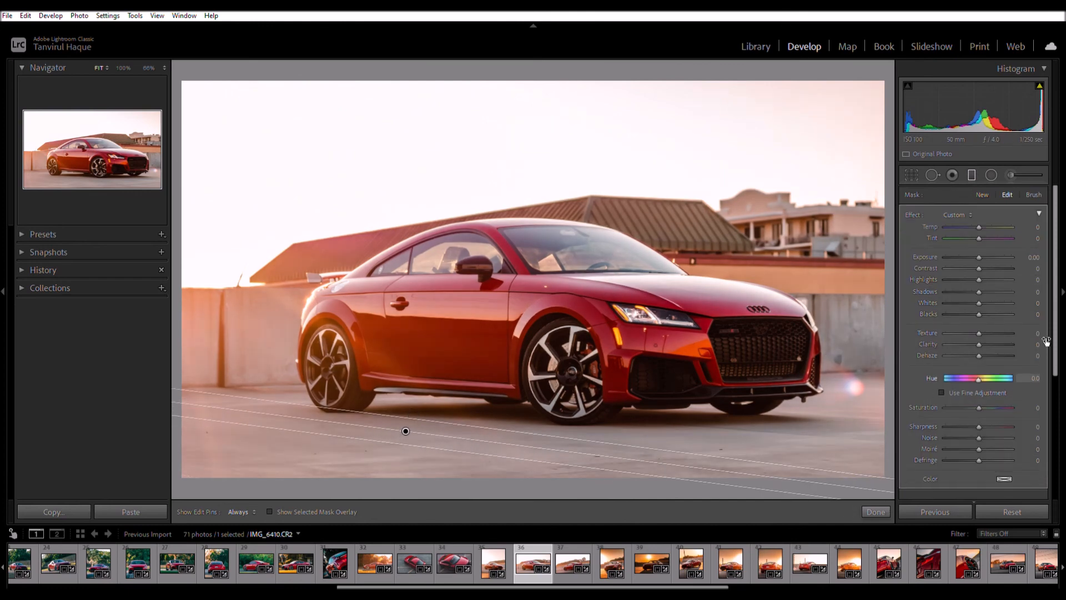
{"action": "left_click", "coordinate": [1039, 255]}
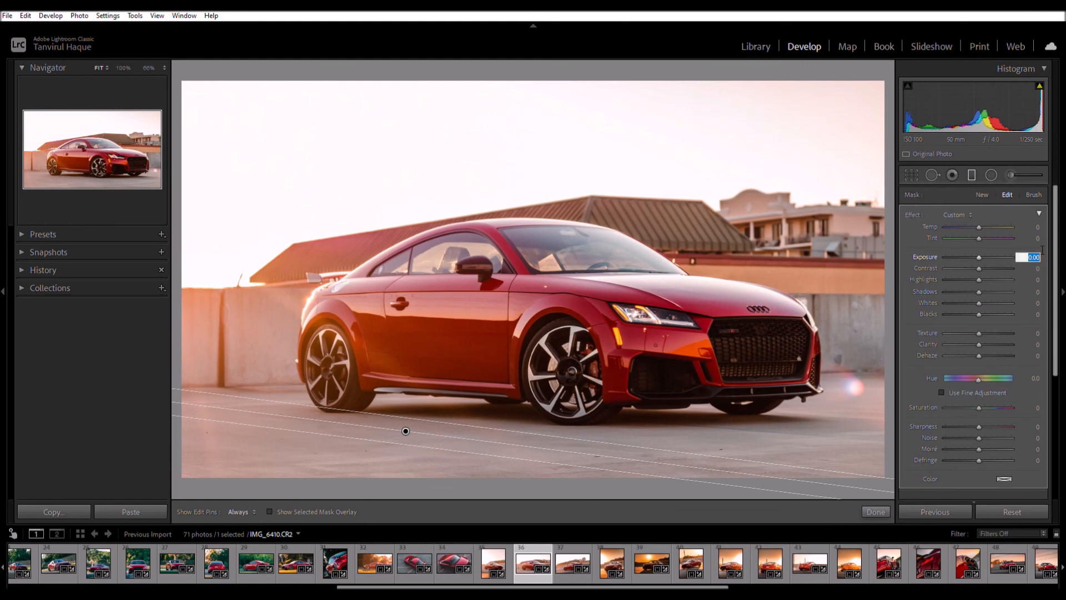
{"action": "type", "text": "-1"}
{"action": "key", "text": "Return"}
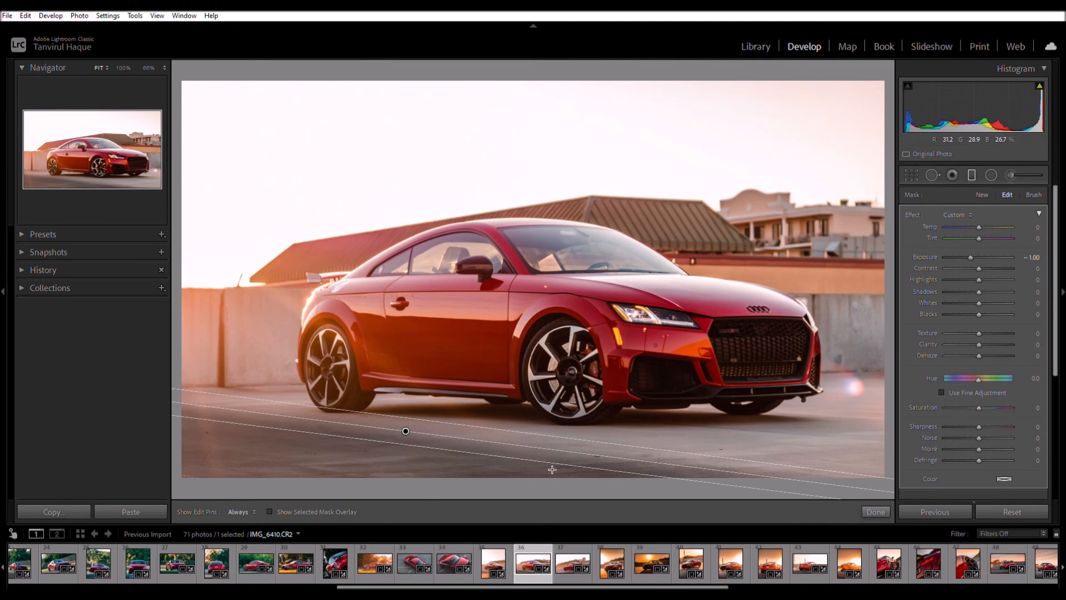
- Adjust the graduated filter's angle and widen its transition from below the car into the foreground pavement, and finish the filter
{"action": "left_click_drag", "start_coordinate": [689, 462], "coordinate": [694, 456]}
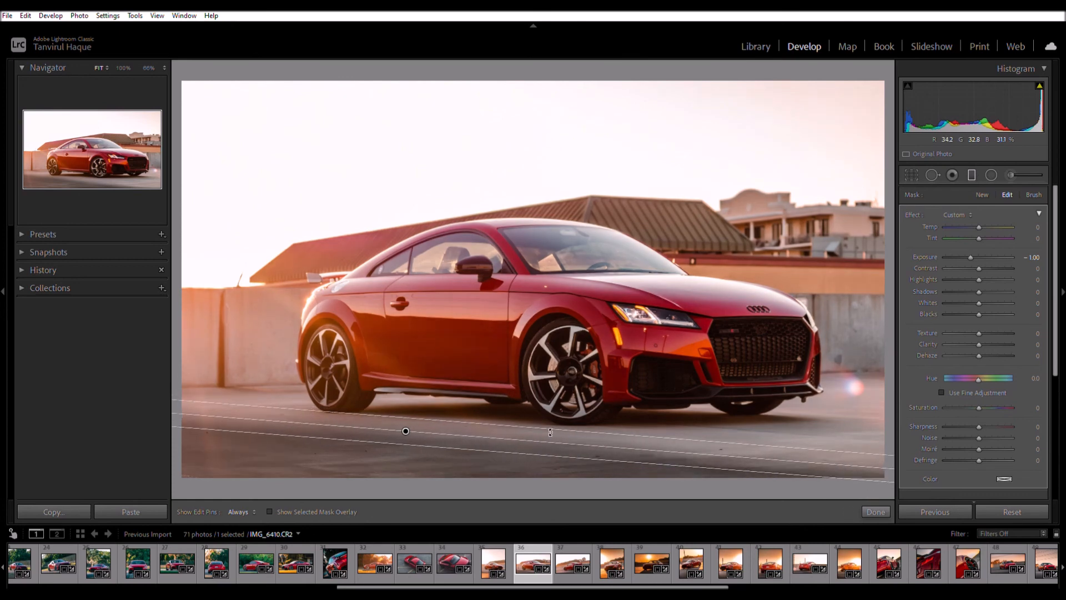
{"action": "left_click_drag", "start_coordinate": [547, 424], "coordinate": [557, 397]}
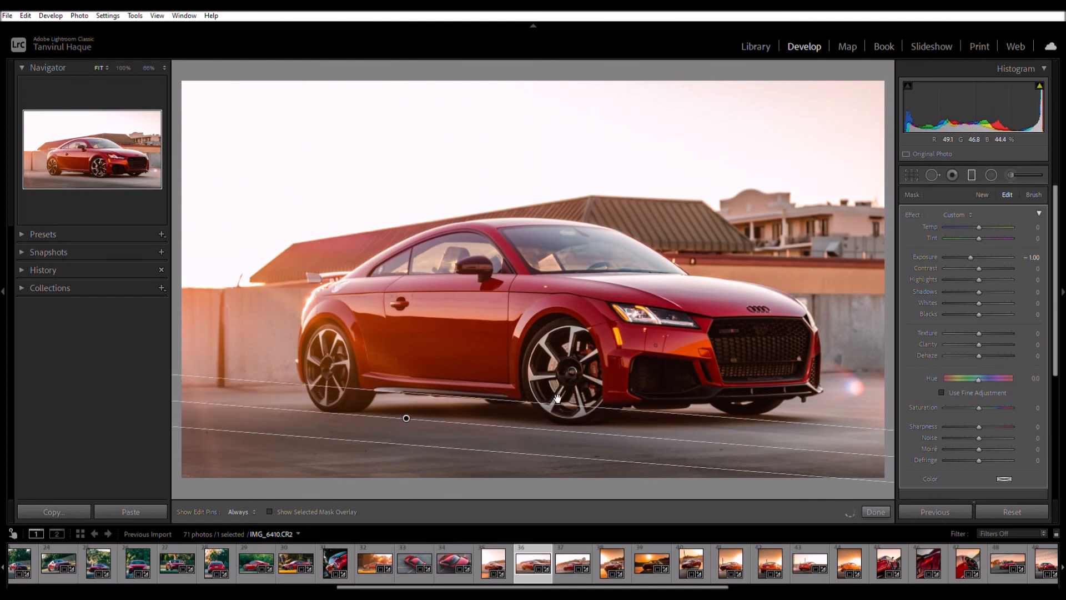
{"action": "left_click_drag", "start_coordinate": [495, 451], "coordinate": [505, 459]}
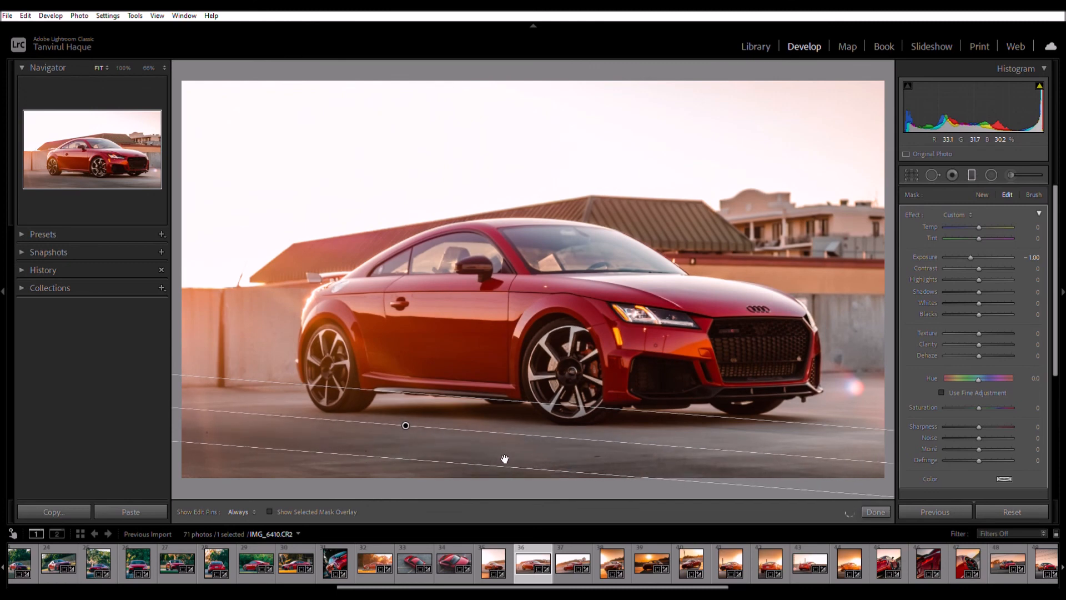
{"action": "left_click_drag", "start_coordinate": [505, 458], "coordinate": [508, 455]}
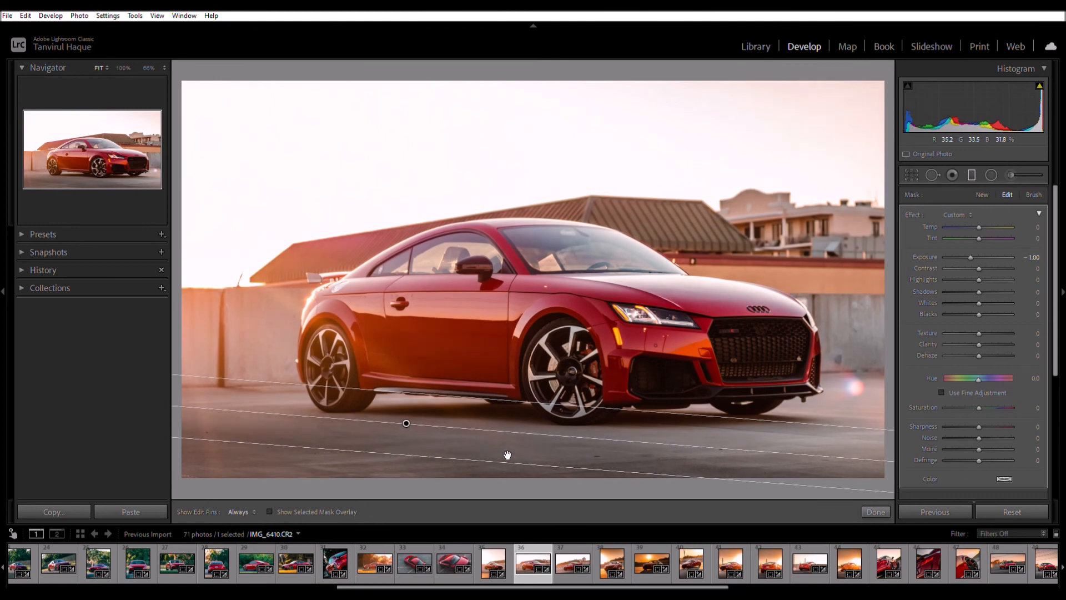
{"action": "left_click", "coordinate": [885, 507]}
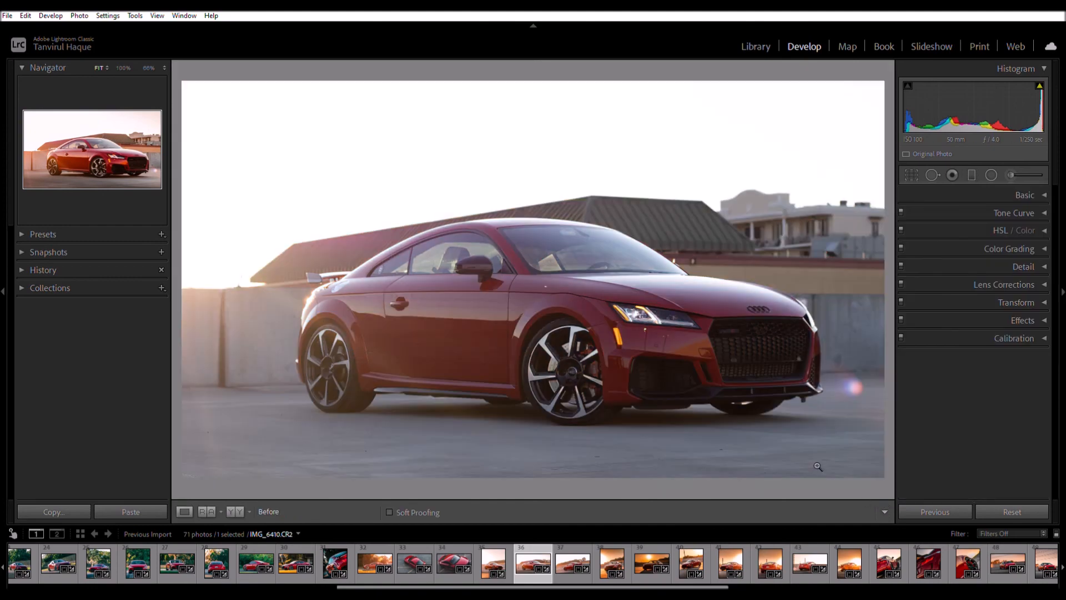
- Check the photo before and after the pavement darkening by switching between the original and the edit
{"action": "key", "text": "backslash"}
{"action": "key", "text": "backslash"}
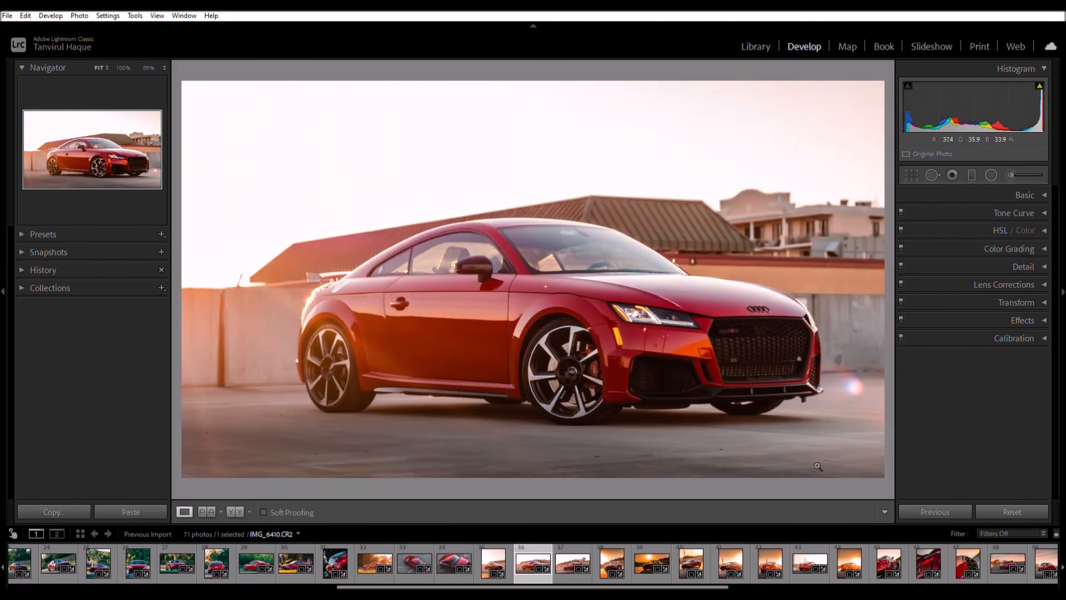
{"action": "key", "text": "backslash"}
{"action": "key", "text": "backslash"}
{"action": "key", "text": "backslash"}
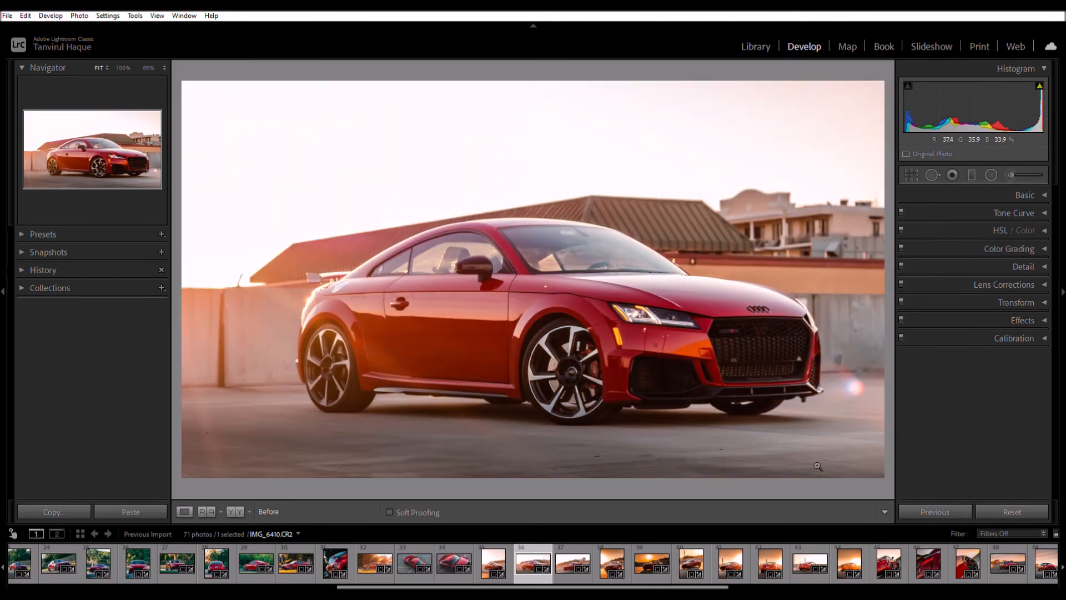
{"action": "key", "text": "backslash"}
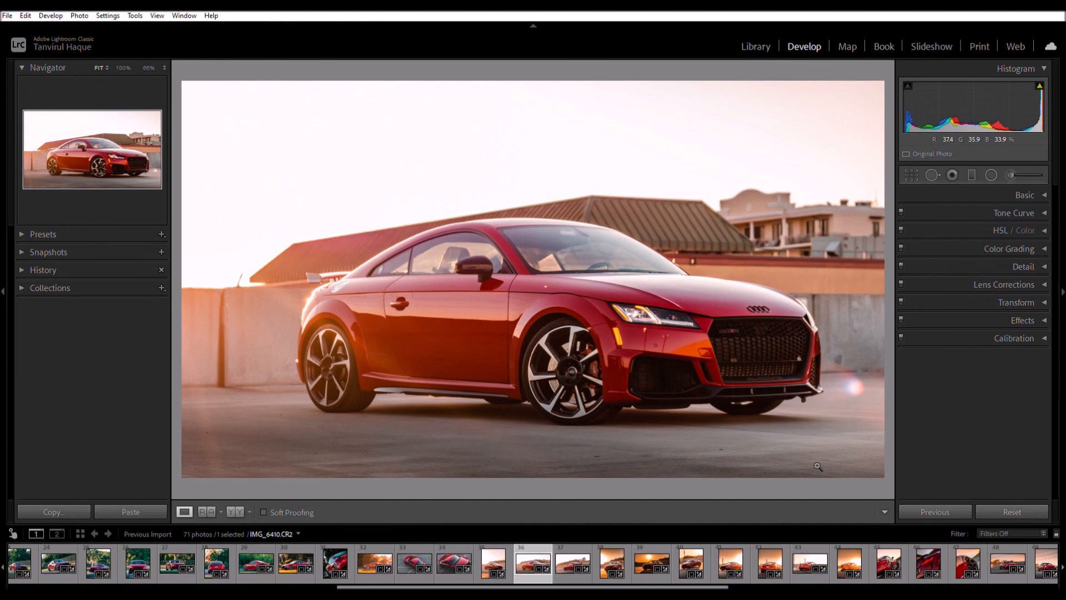